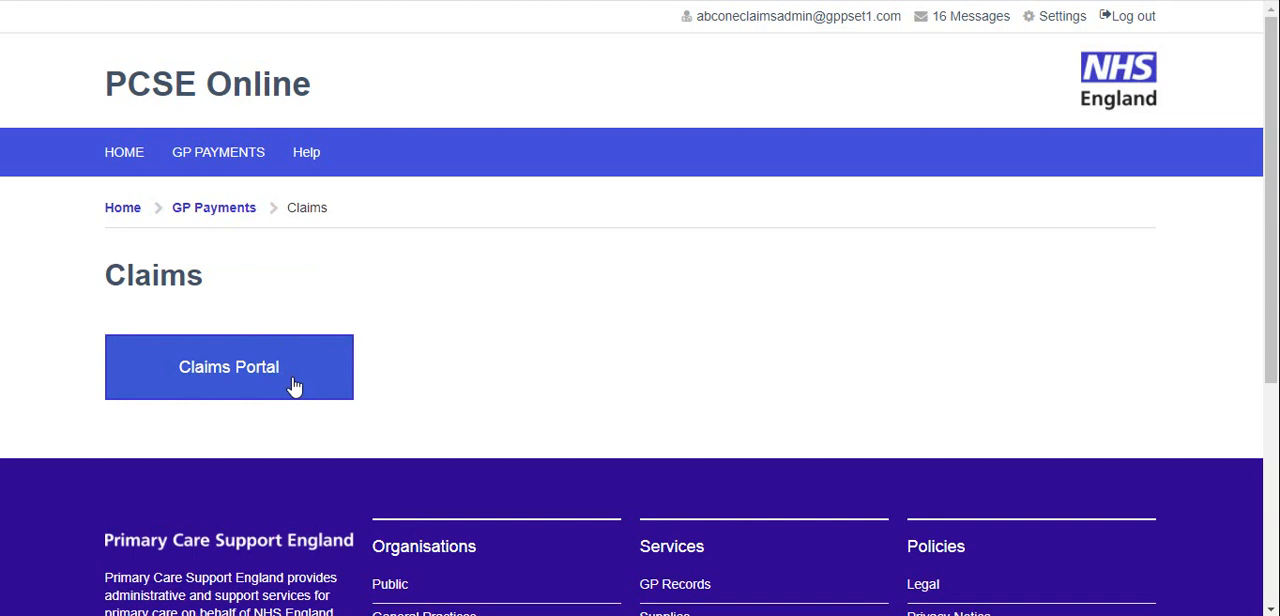
Open the Claims Portal and create a new claim of the type Premises Claims
{"action": "left_click", "coordinate": [294, 386]}
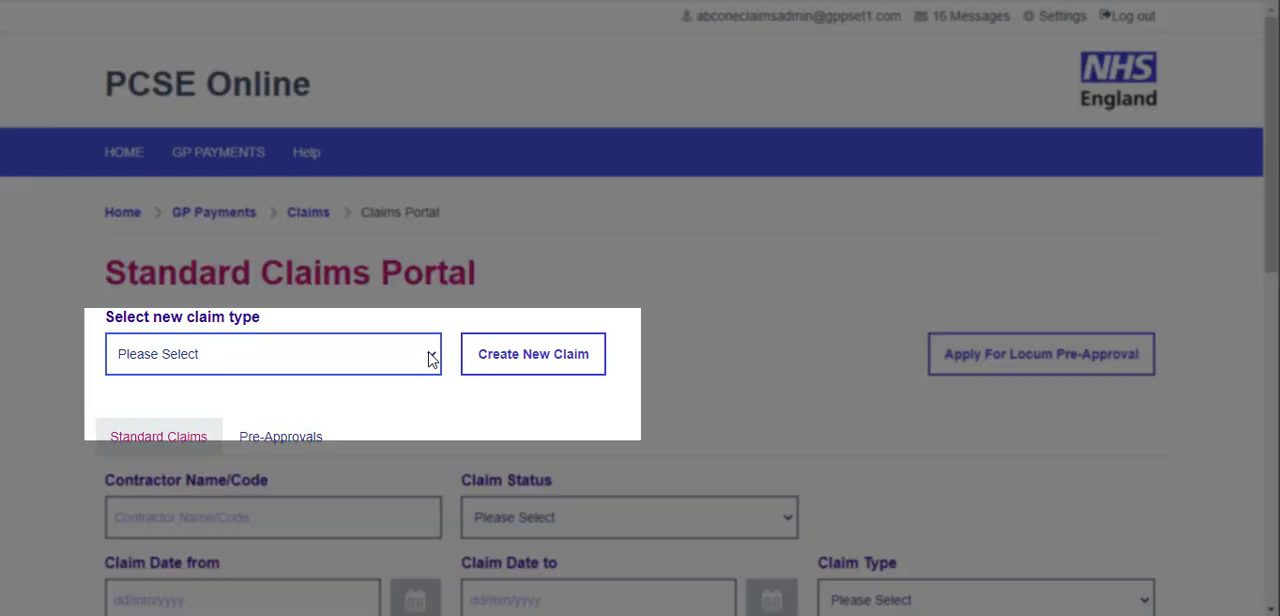
{"action": "left_click", "coordinate": [431, 360]}
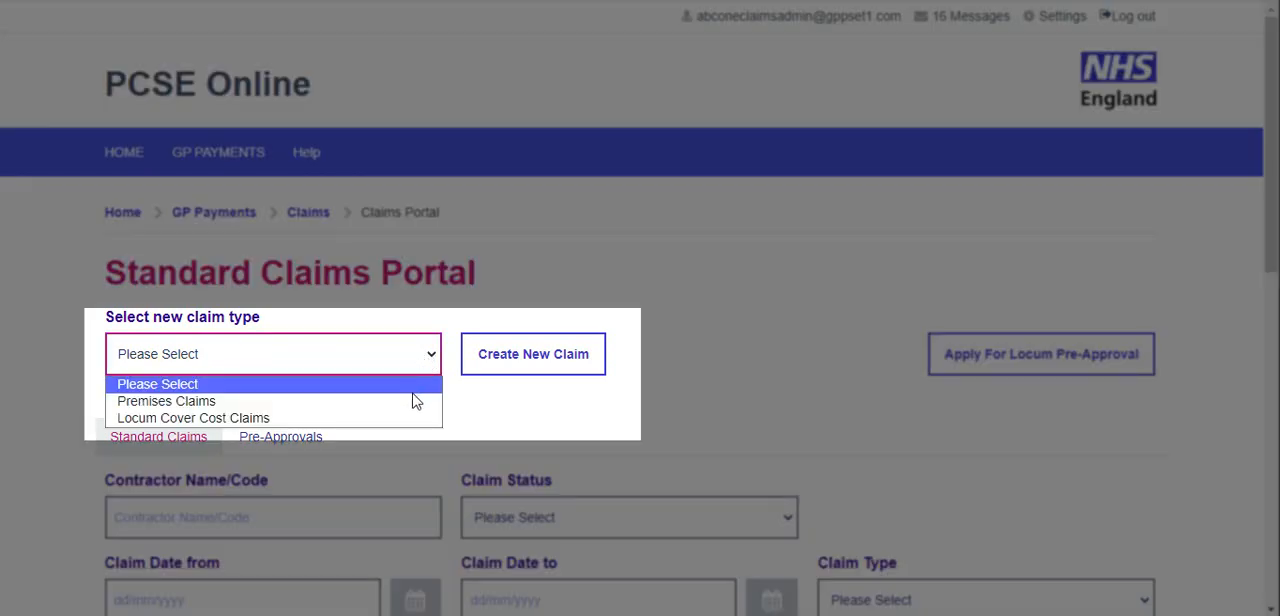
{"action": "left_click", "coordinate": [413, 403]}
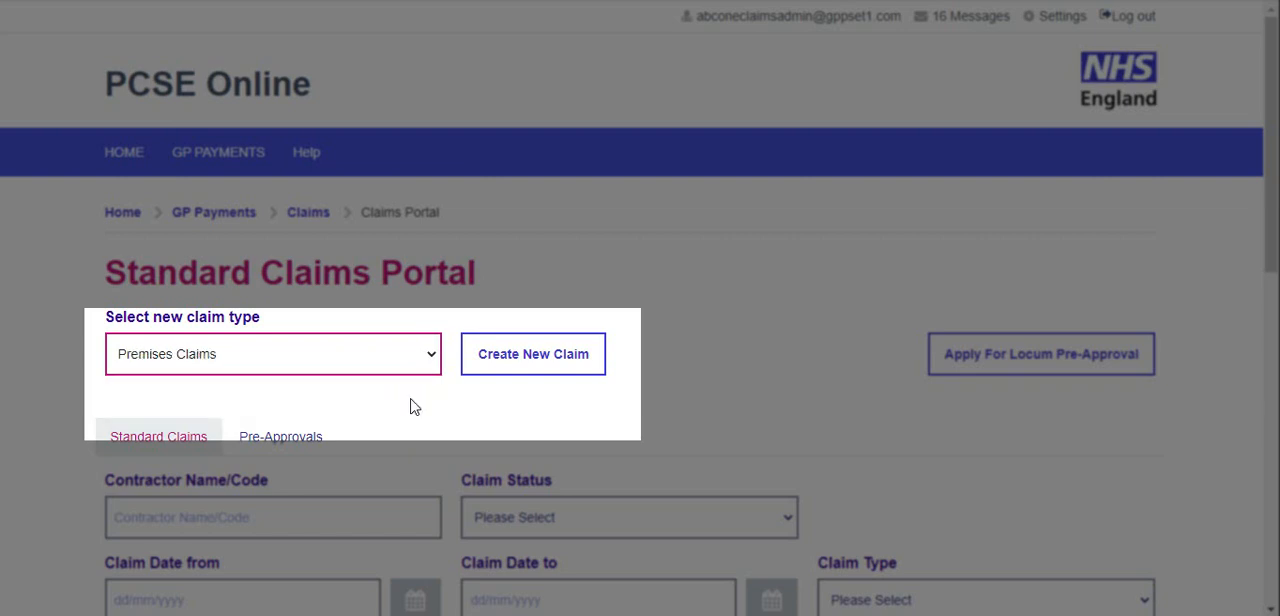
{"action": "left_click", "coordinate": [533, 354]}
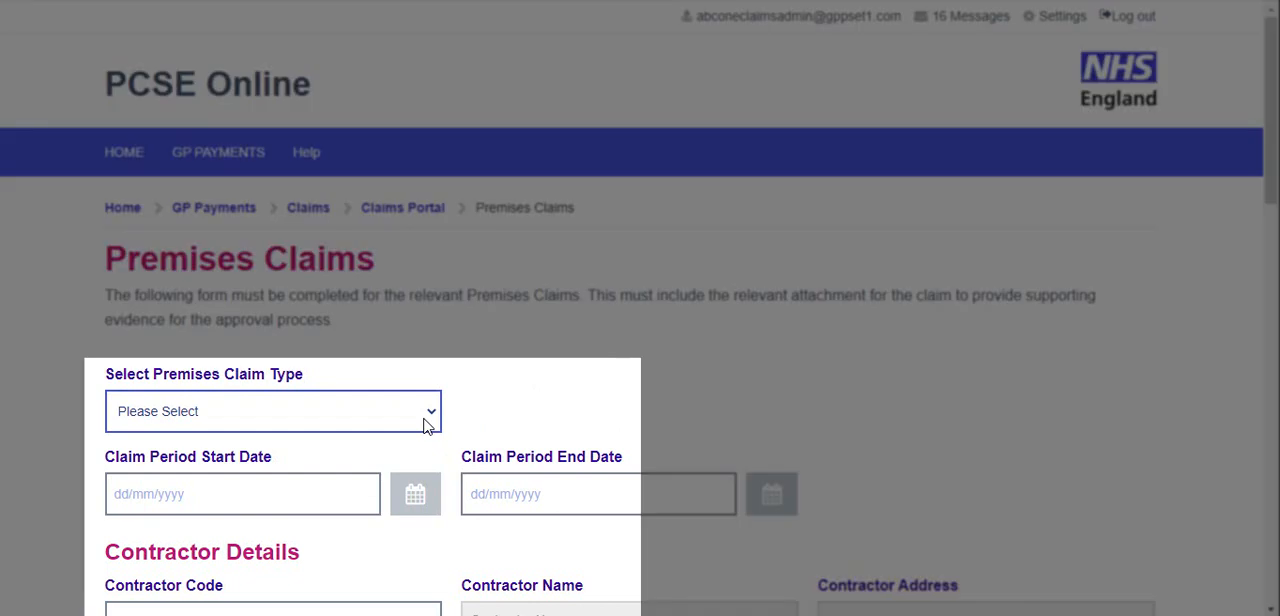
Set the premises claim type to Rates - Water with a claim period from 30/08/2020 to 02/09/2020
{"action": "left_click", "coordinate": [424, 426]}
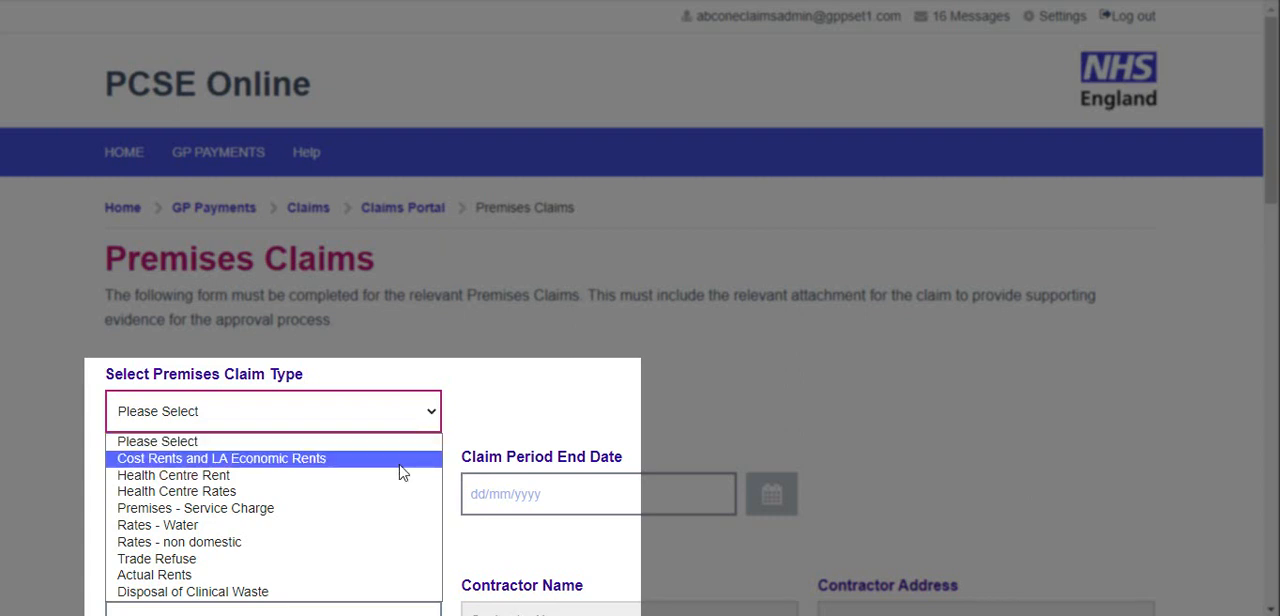
{"action": "left_click", "coordinate": [388, 527]}
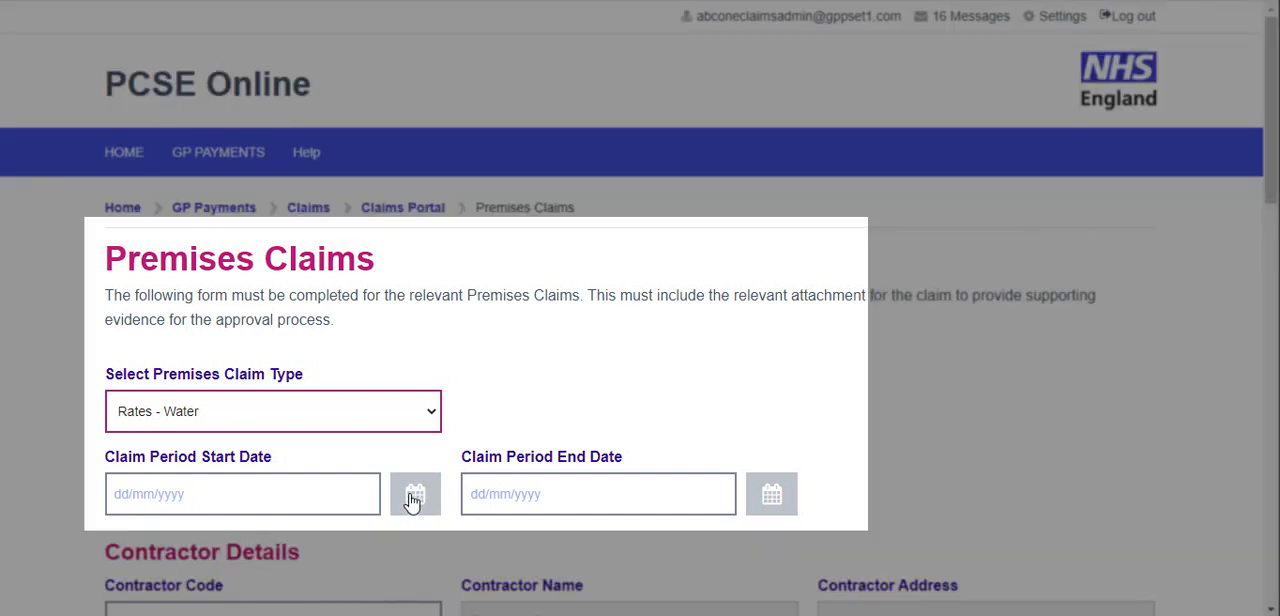
{"action": "left_click", "coordinate": [413, 497]}
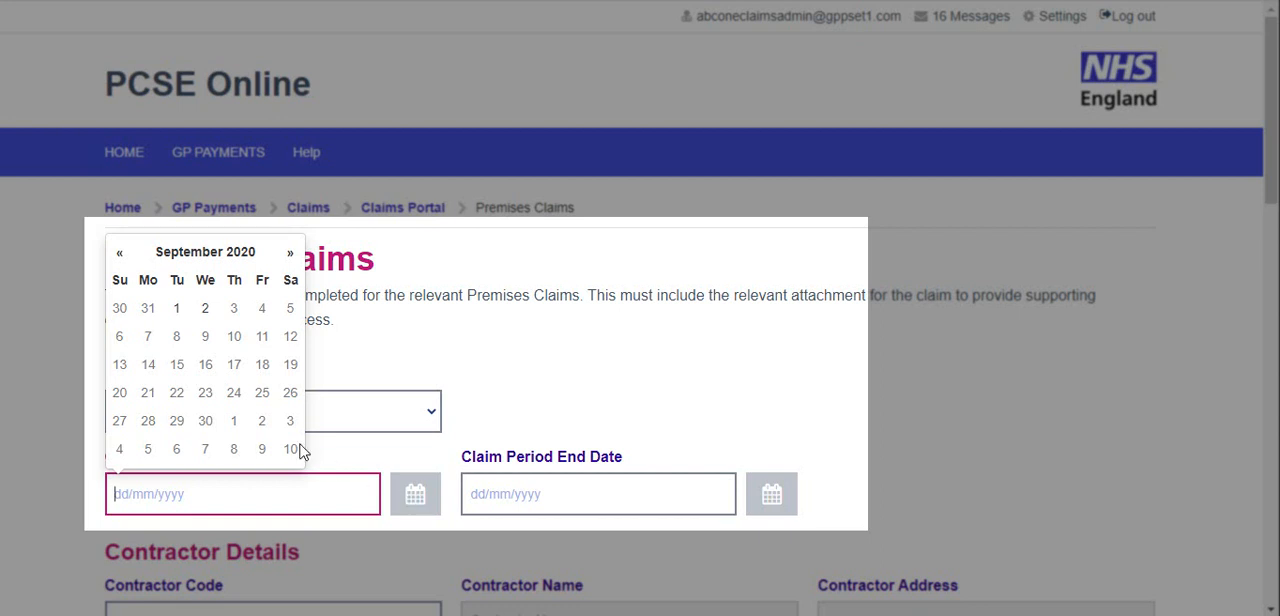
{"action": "left_click", "coordinate": [121, 318]}
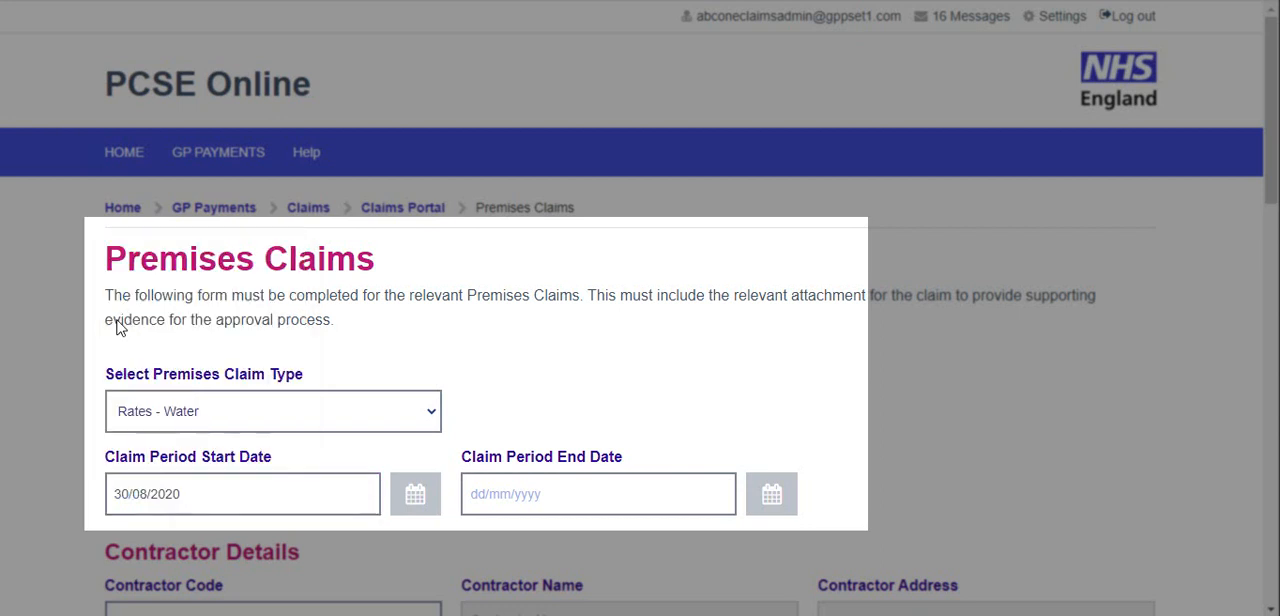
{"action": "left_click", "coordinate": [760, 509]}
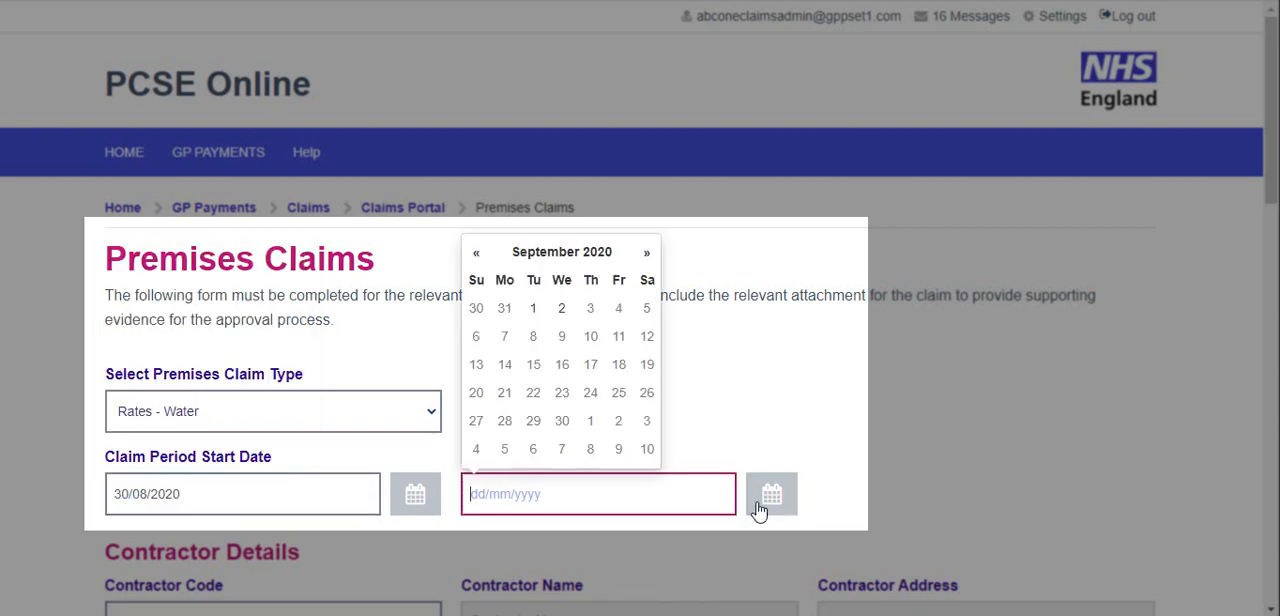
{"action": "left_click", "coordinate": [560, 313]}
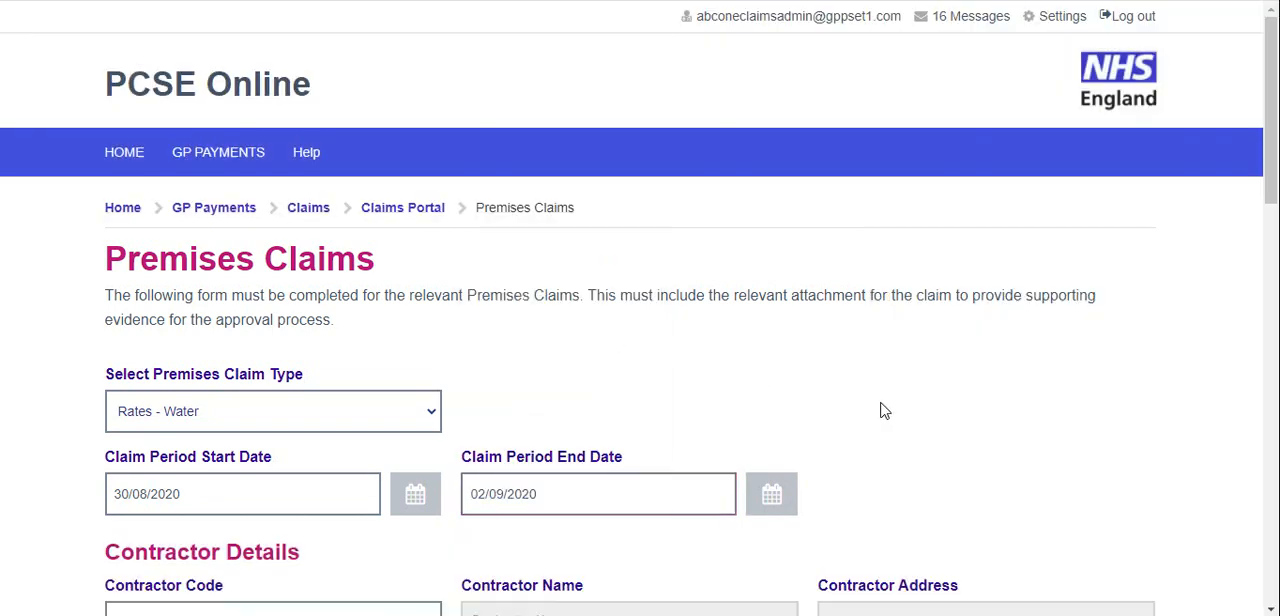
Select contractor code G82090 in the contractor details of the premises claim
{"action": "scroll", "coordinate": [880, 408], "scroll_direction": "down", "scroll_amount": 2}
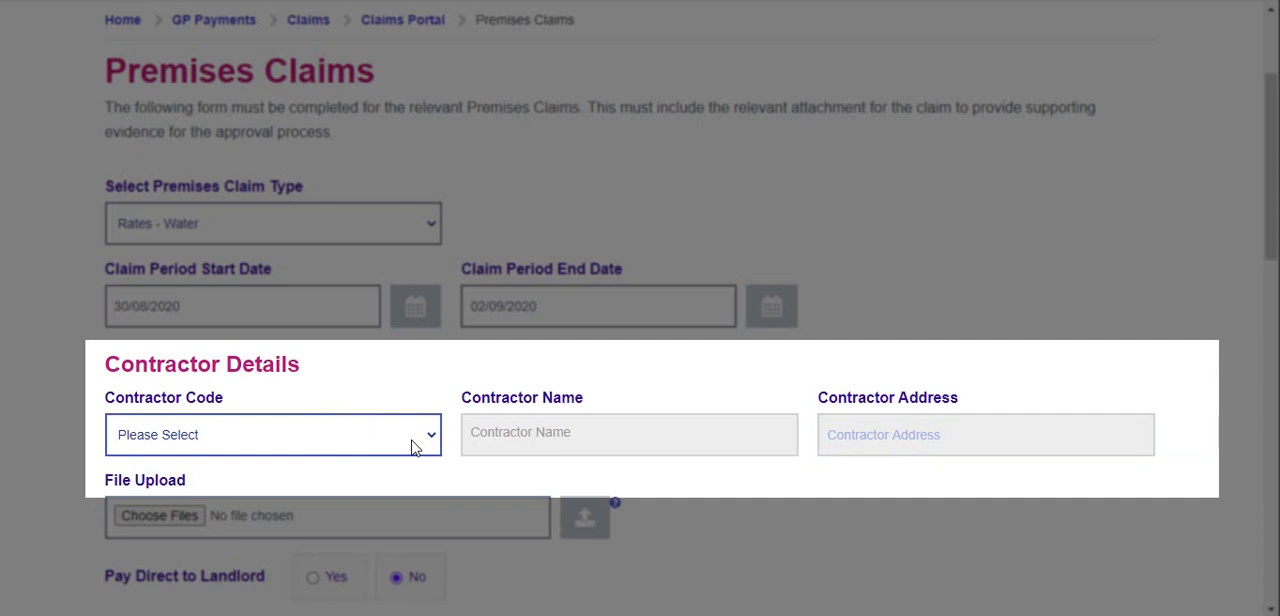
{"action": "left_click", "coordinate": [413, 446]}
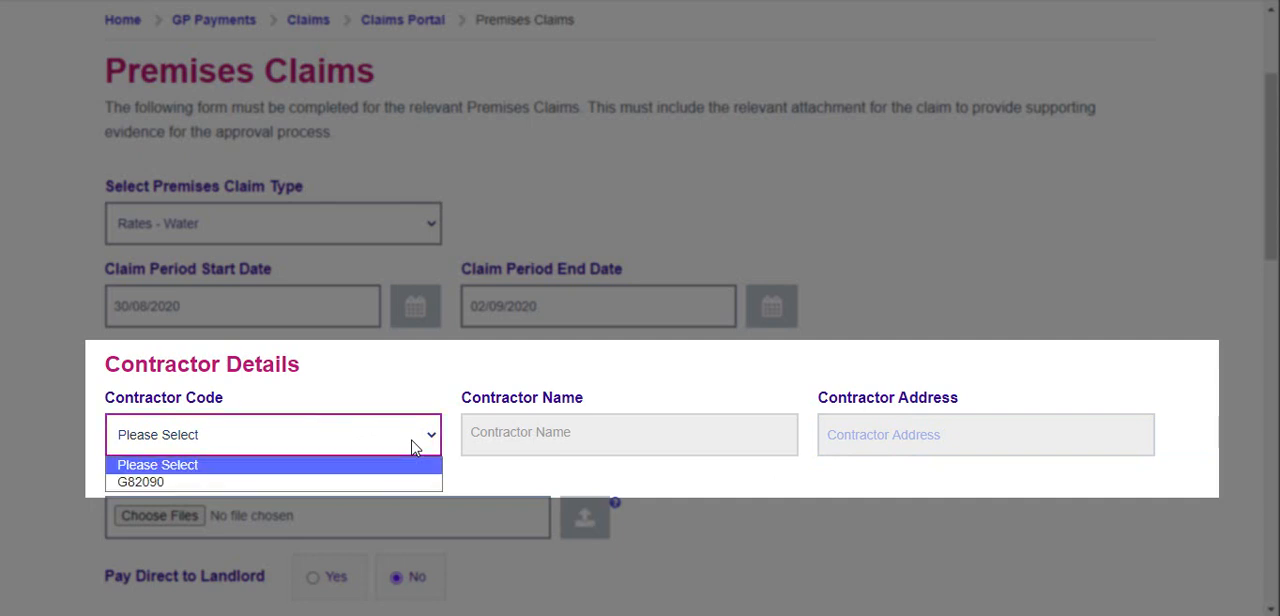
{"action": "left_click", "coordinate": [365, 482]}
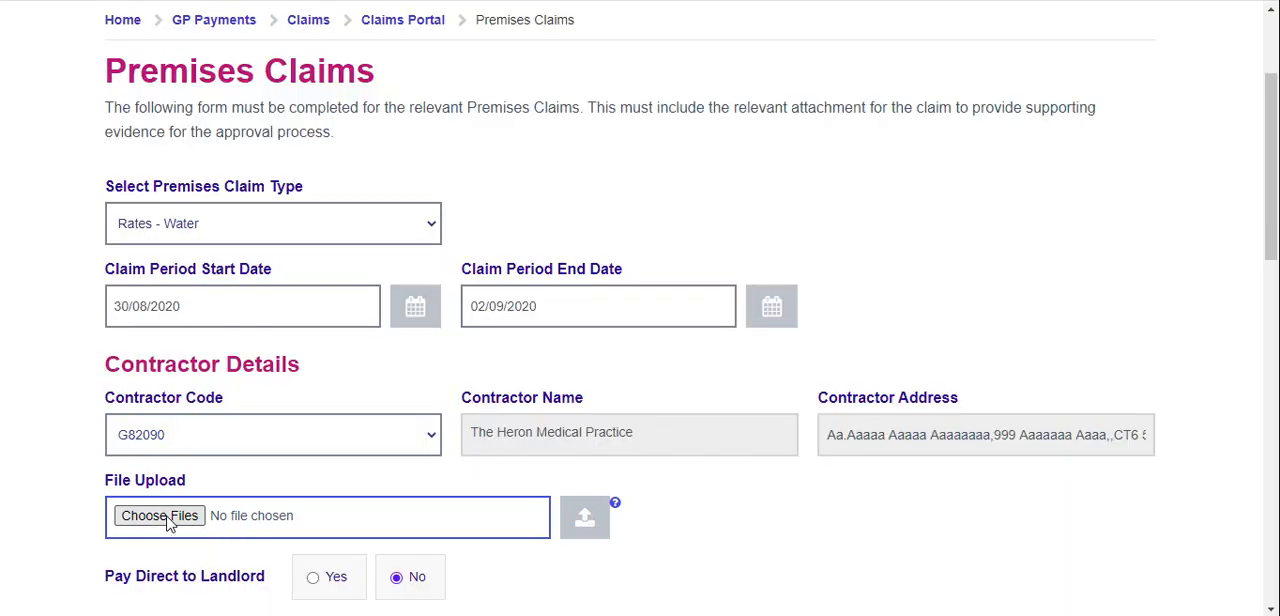
Upload the Invoice document as supporting evidence for the claim and agree to generate the draft claim
{"action": "left_click", "coordinate": [167, 520]}
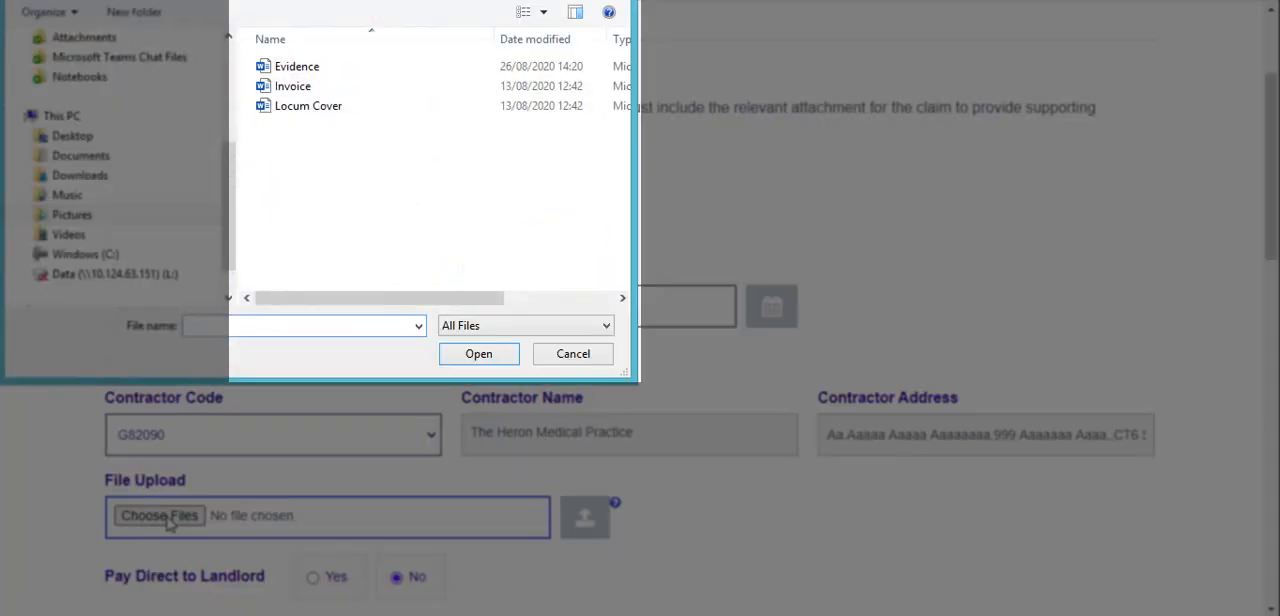
{"action": "left_click", "coordinate": [300, 88]}
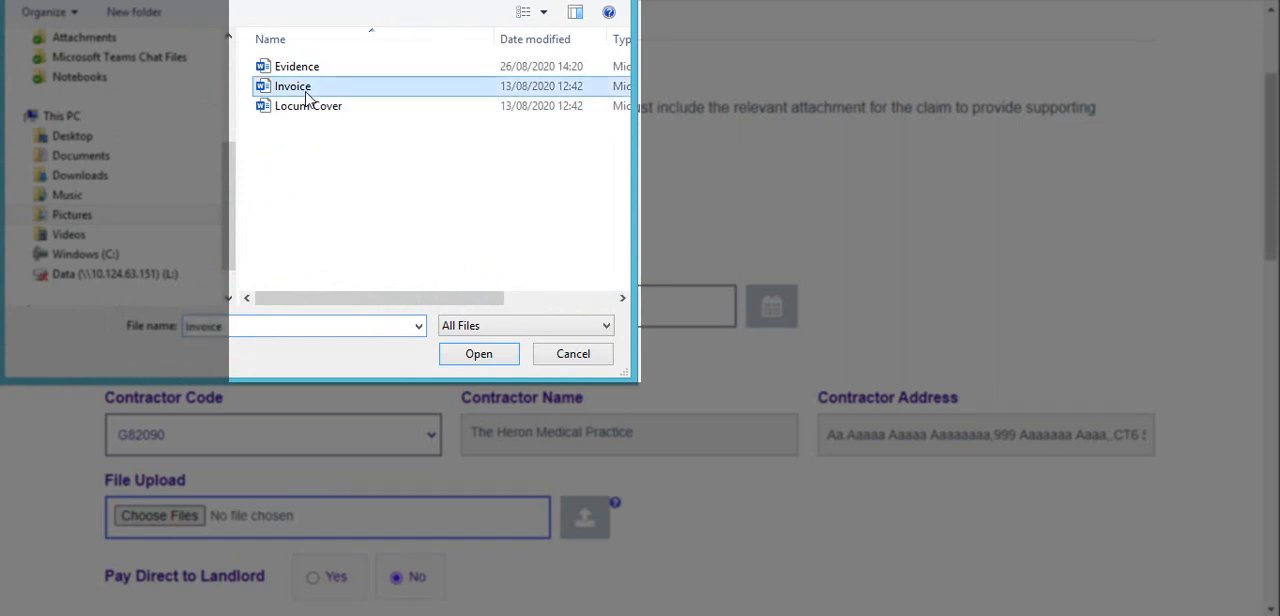
{"action": "left_click", "coordinate": [490, 356]}
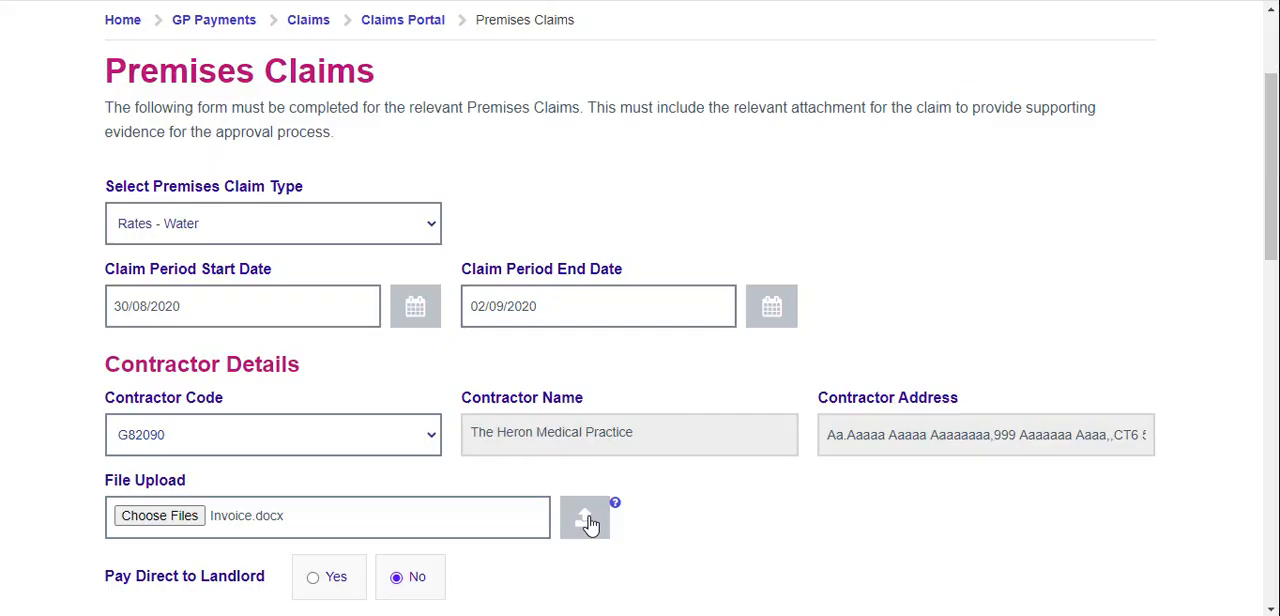
{"action": "left_click", "coordinate": [589, 522]}
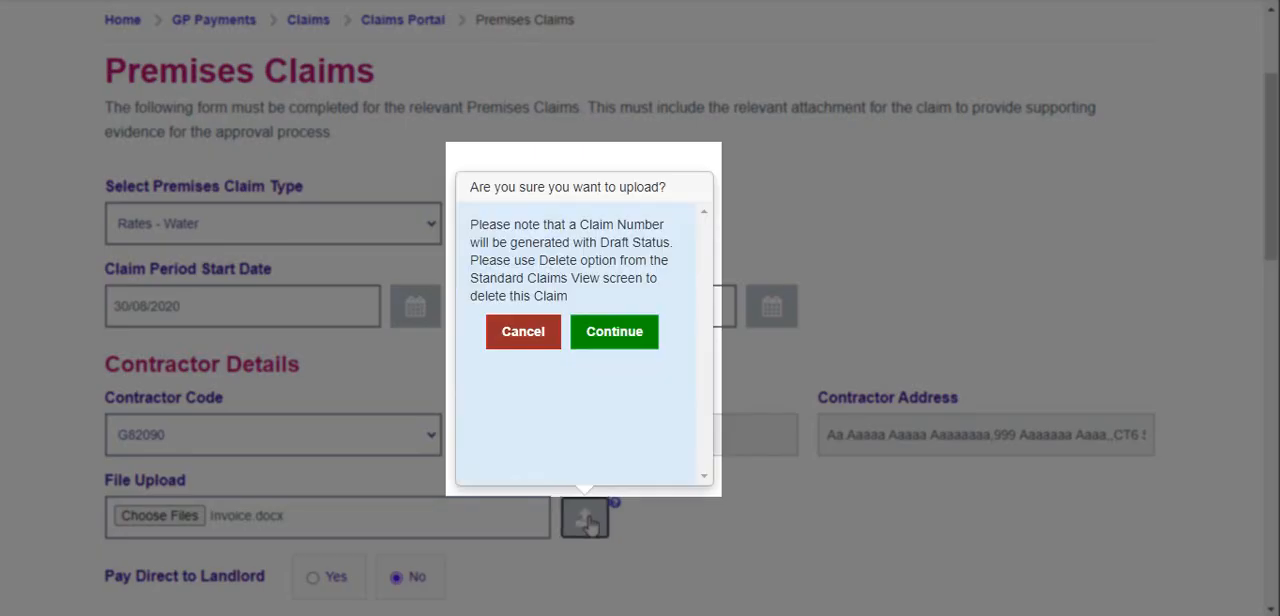
{"action": "left_click", "coordinate": [605, 336]}
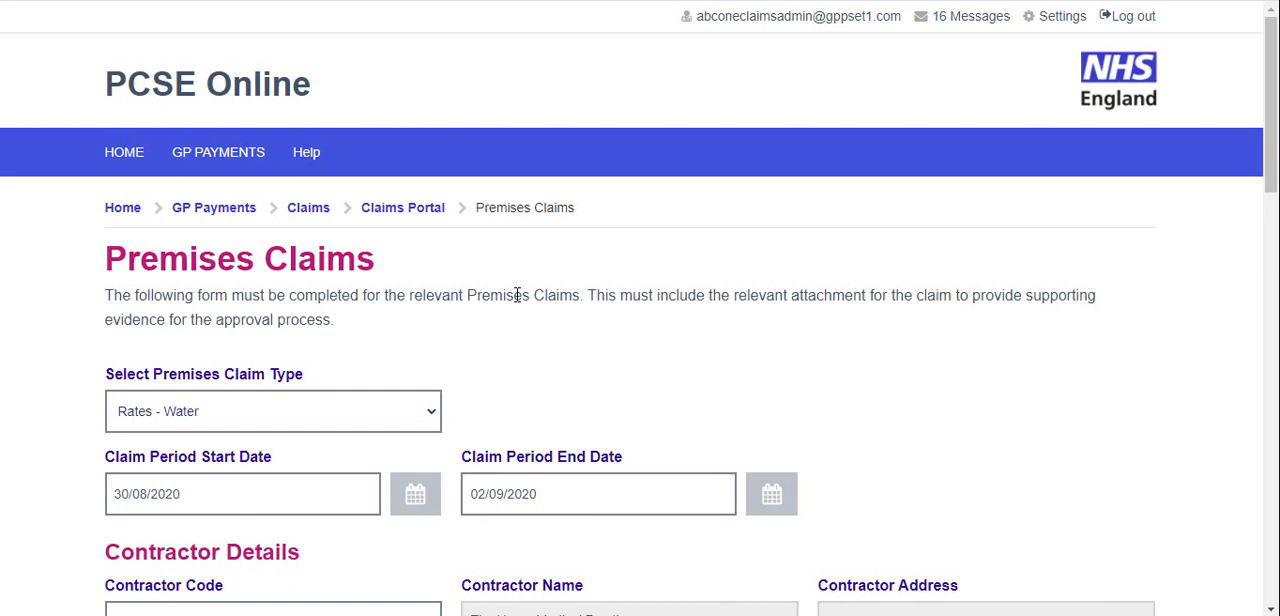
Enter "Text" as the additional details to support the application and set the total claim amount to 1,234.00
{"action": "scroll", "coordinate": [517, 295], "scroll_direction": "down", "scroll_amount": 5}
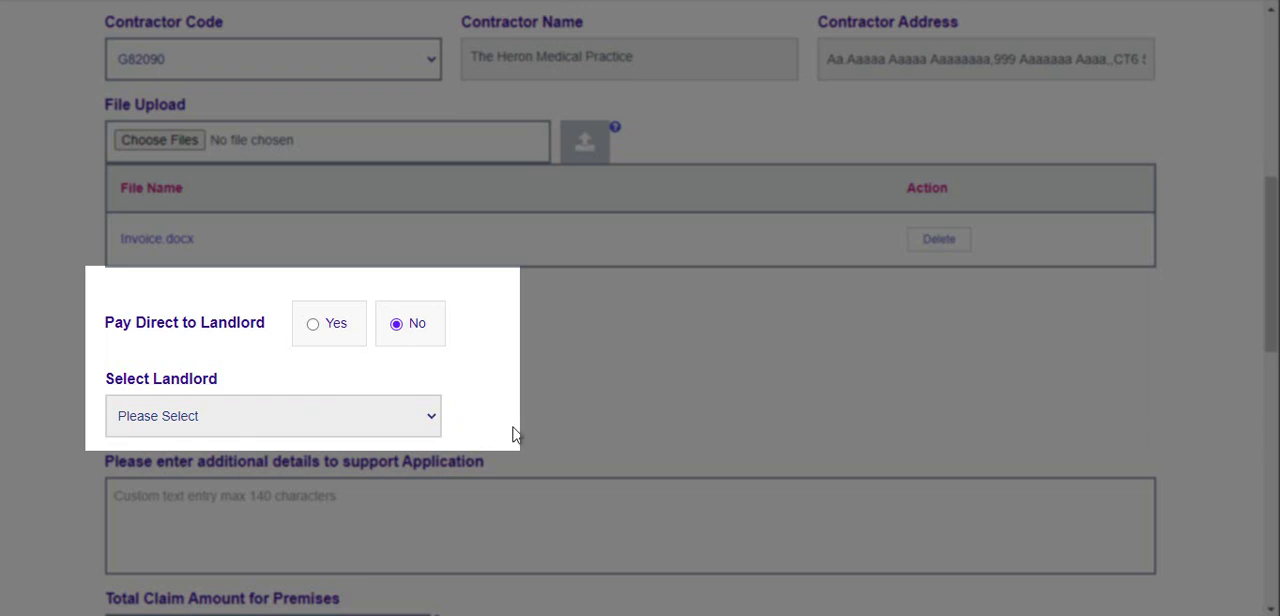
{"action": "scroll", "coordinate": [513, 428], "scroll_direction": "down", "scroll_amount": 2}
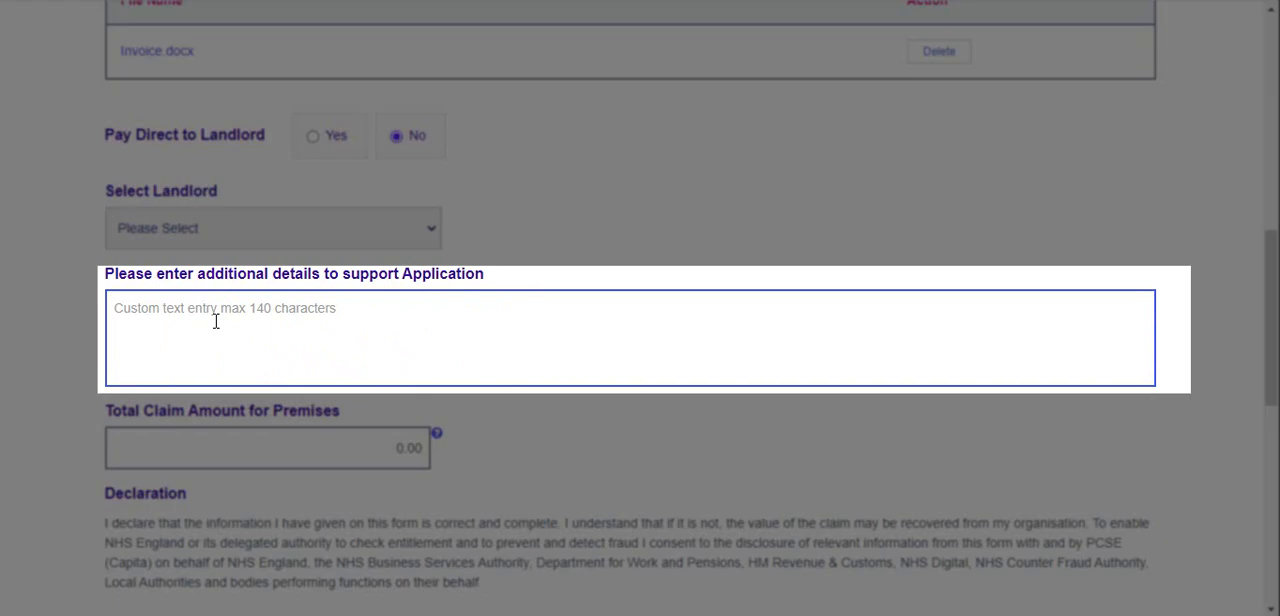
{"action": "left_click", "coordinate": [215, 321]}
{"action": "type", "text": "Text"}
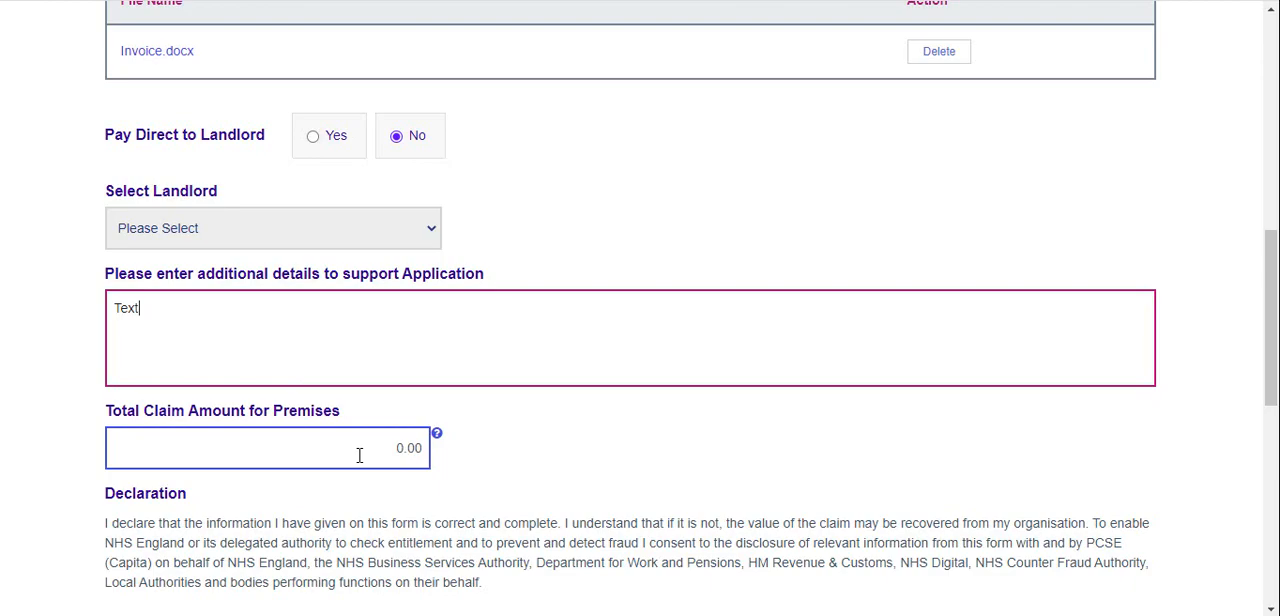
{"action": "left_click", "coordinate": [360, 451]}
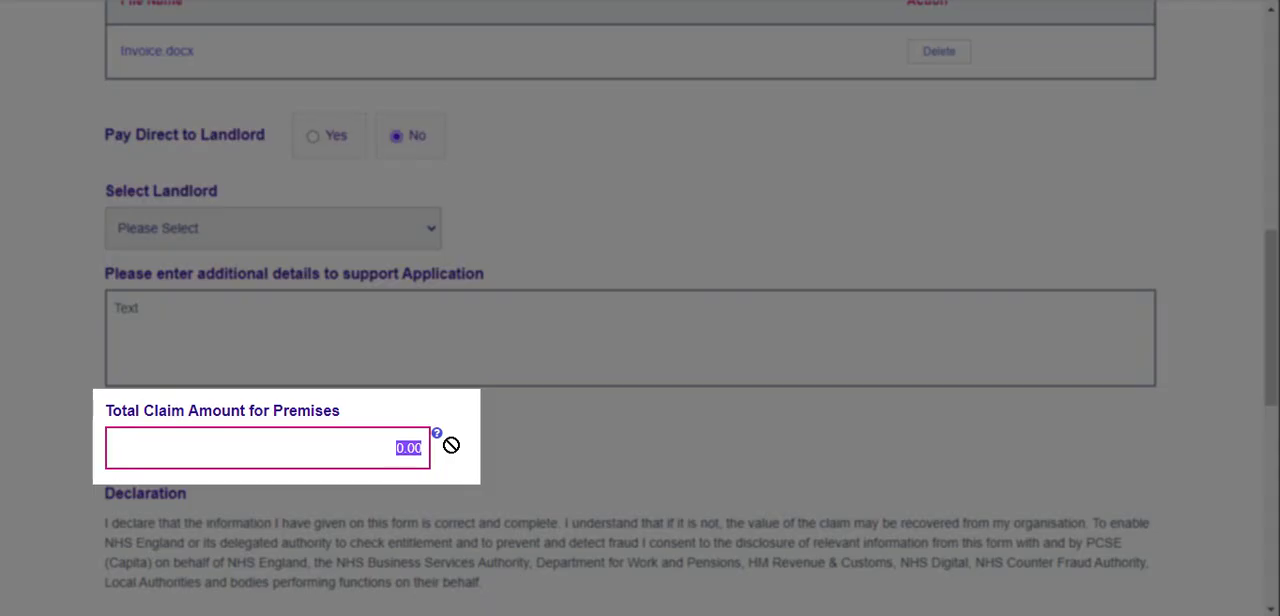
{"action": "type", "text": "1234"}
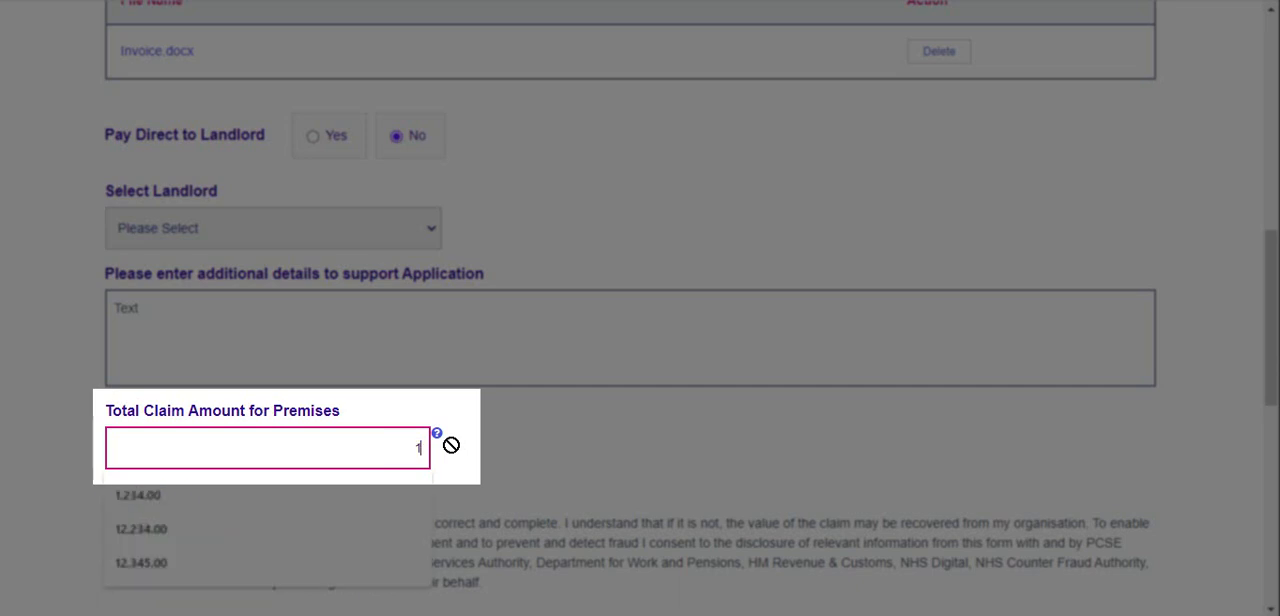
{"action": "left_click", "coordinate": [498, 460]}
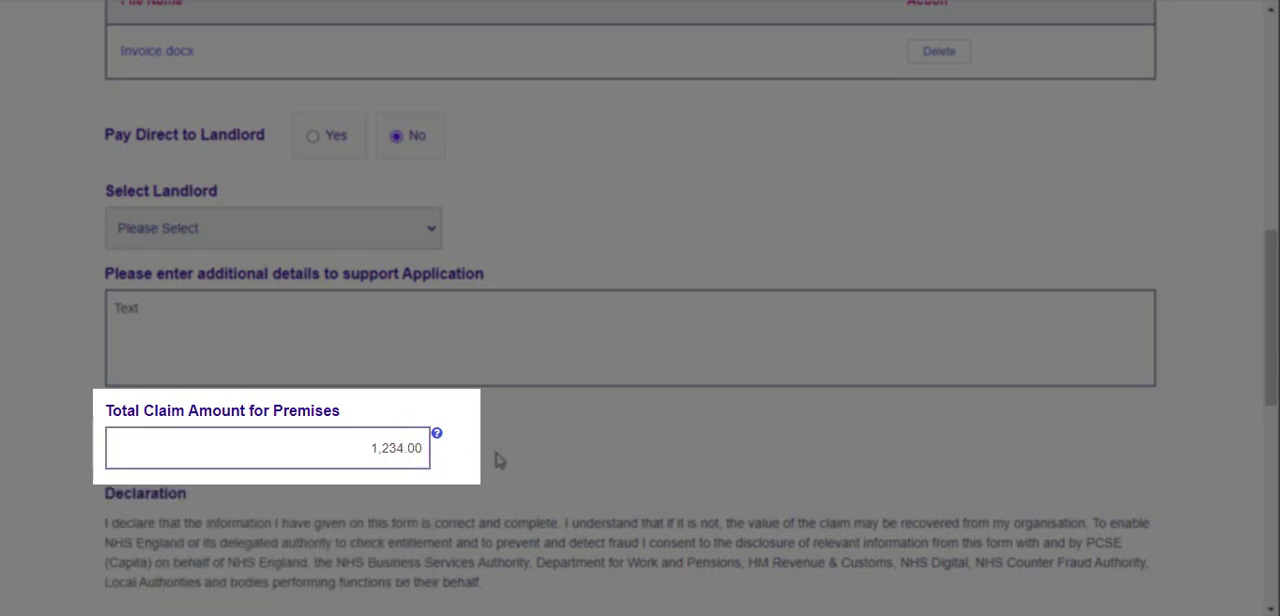
Confirm the declaration at the end of the premises claim form
{"action": "scroll", "coordinate": [491, 457], "scroll_direction": "down", "scroll_amount": 2}
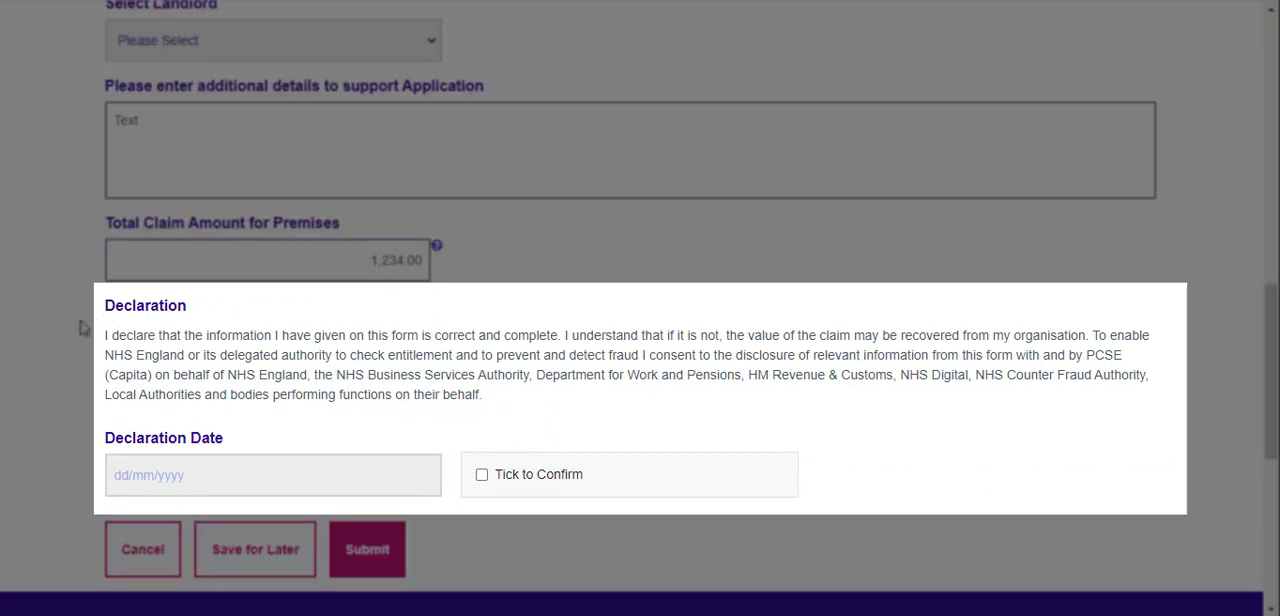
{"action": "left_click", "coordinate": [482, 476]}
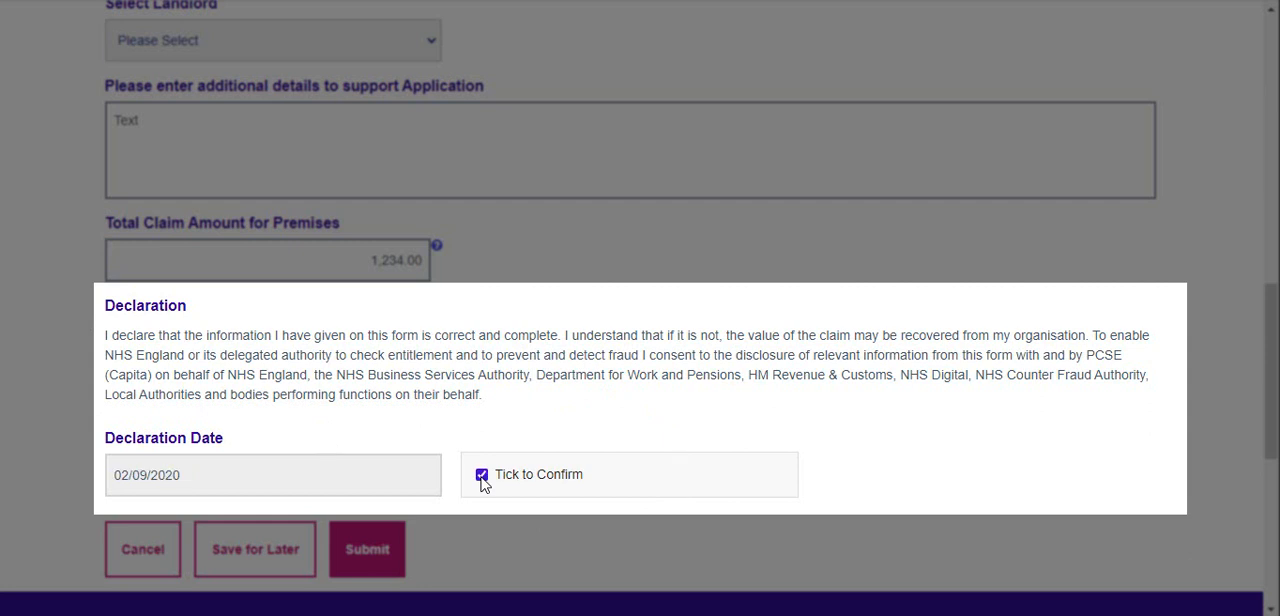
{"action": "left_click", "coordinate": [236, 483]}
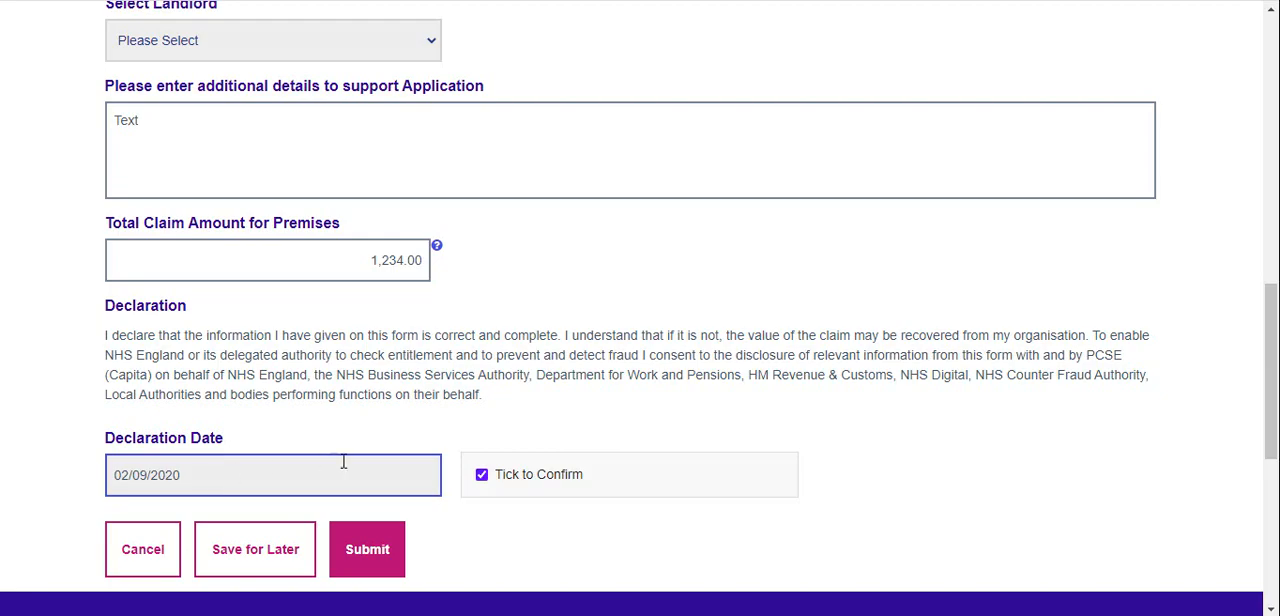
{"action": "left_click", "coordinate": [469, 522]}
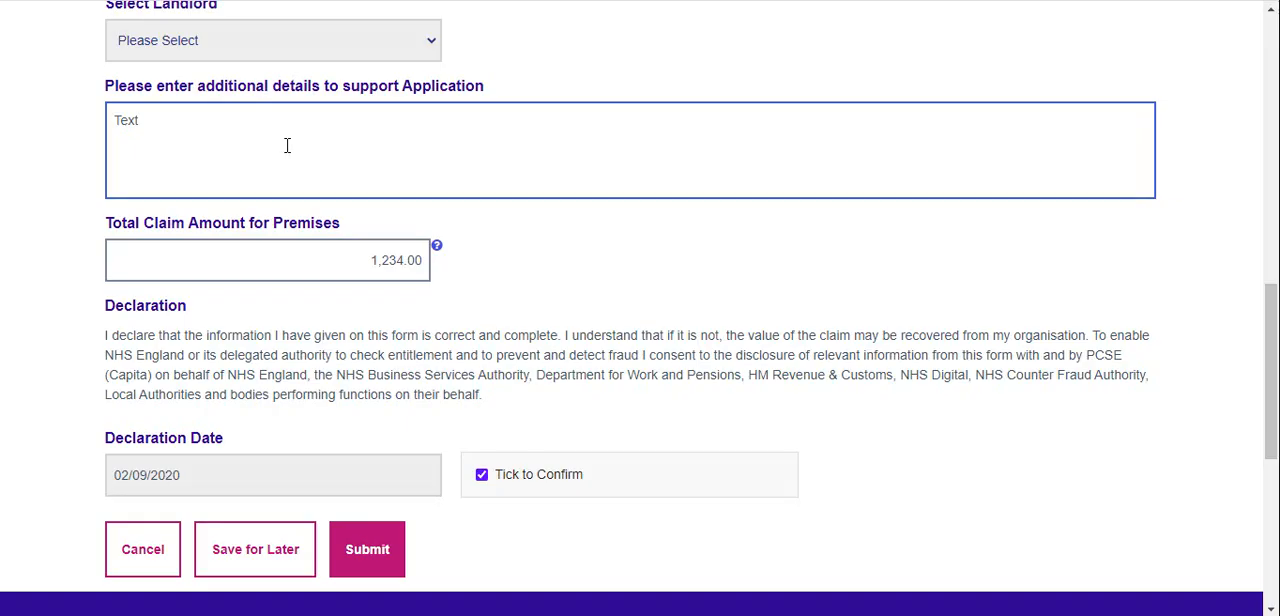
Clear the additional details text and try to submit the claim with that field empty
{"action": "left_click_drag", "start_coordinate": [192, 115], "coordinate": [104, 118]}
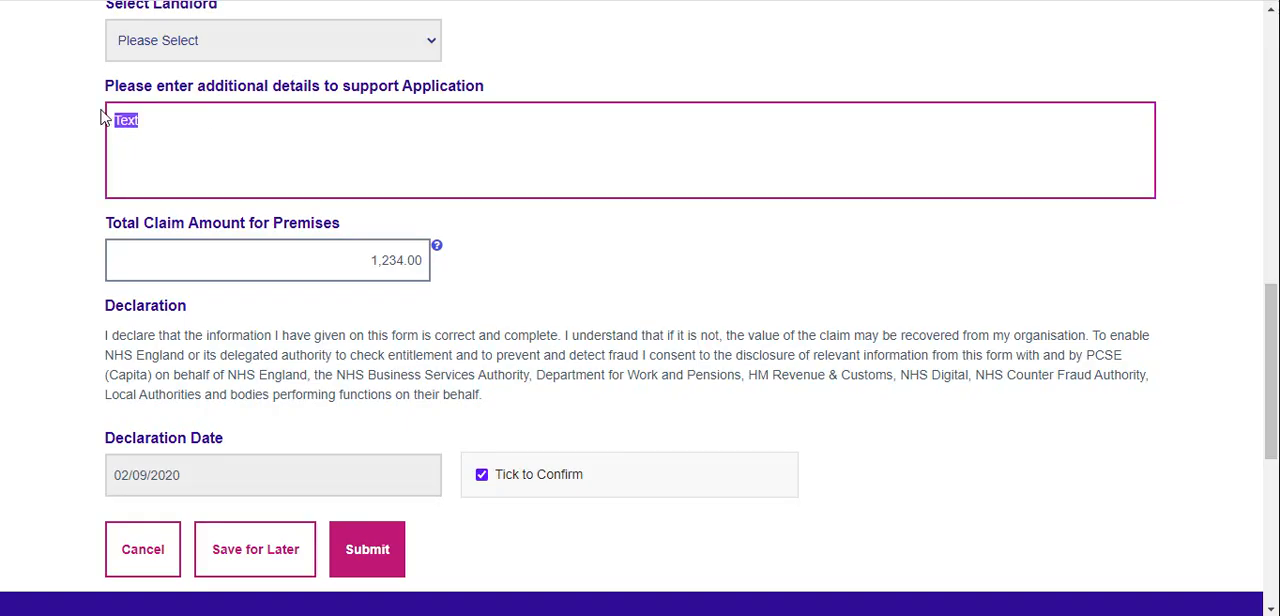
{"action": "key", "text": "BackSpace"}
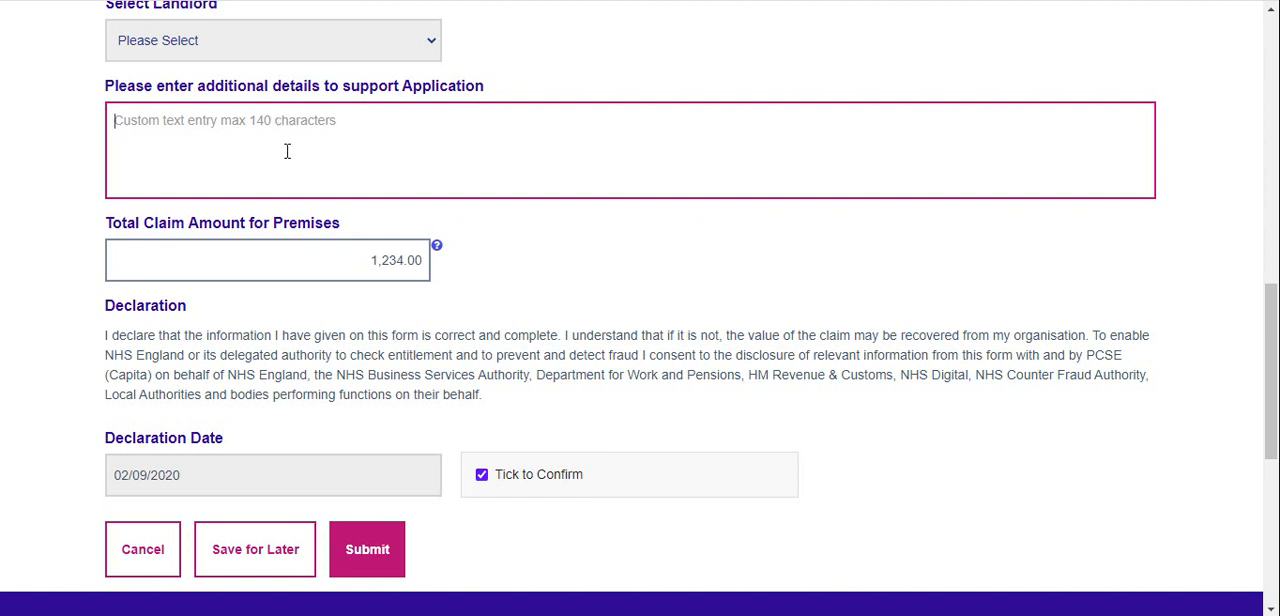
{"action": "left_click", "coordinate": [390, 547]}
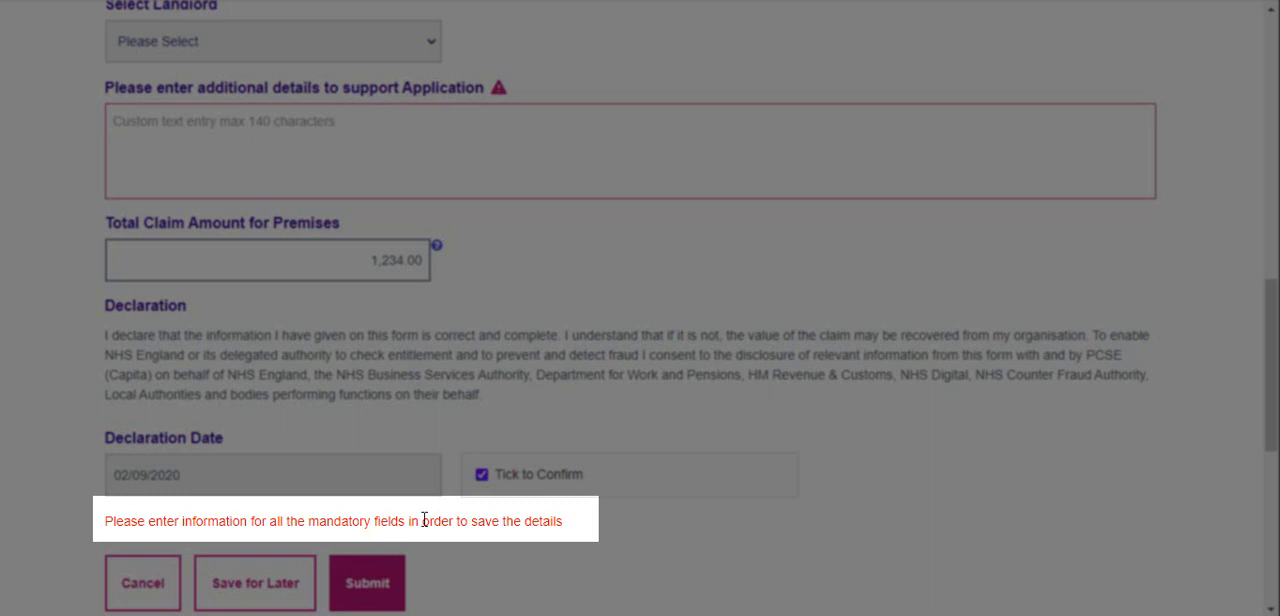
{"action": "left_click_drag", "start_coordinate": [569, 524], "coordinate": [89, 525]}
{"action": "left_click", "coordinate": [89, 525]}
Enter "Text" as the additional details again, then submit the premises claim and confirm the submission
{"action": "left_click", "coordinate": [296, 131]}
{"action": "type", "text": "Text"}
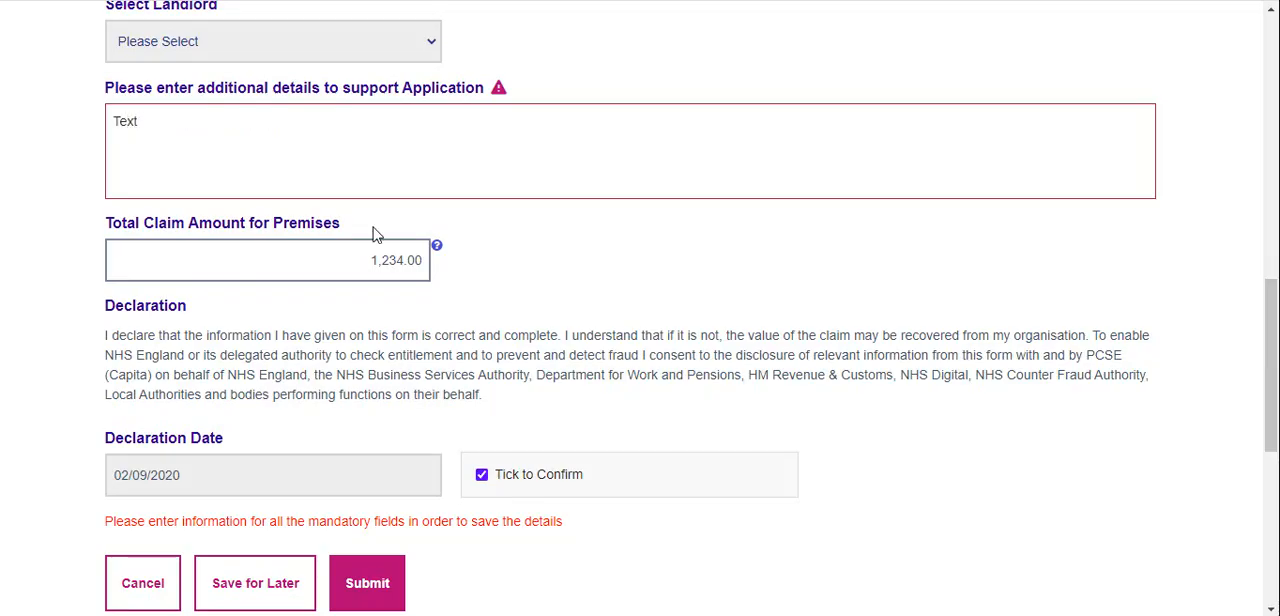
{"action": "left_click", "coordinate": [378, 590]}
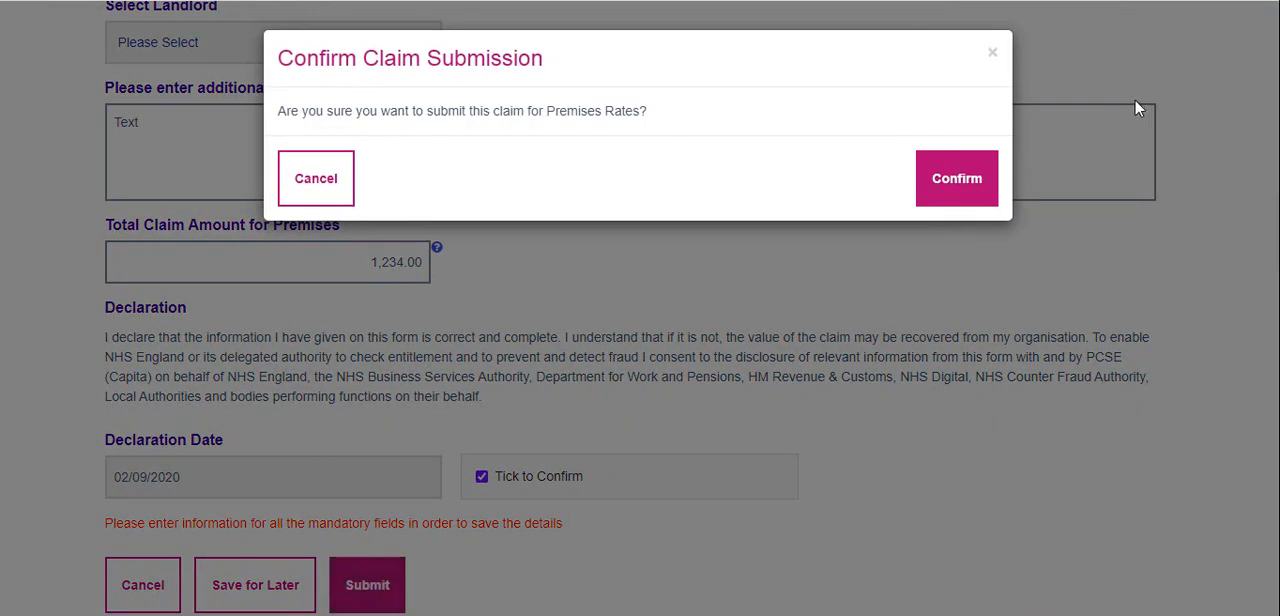
{"action": "left_click", "coordinate": [970, 190]}
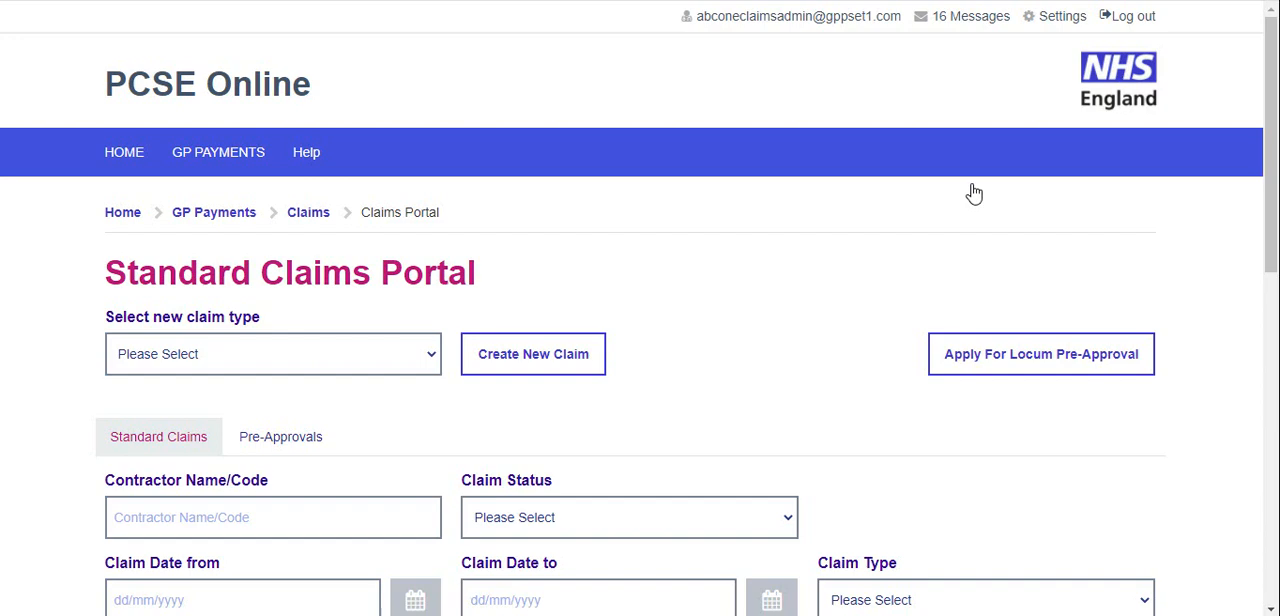
{"action": "scroll", "coordinate": [974, 190], "scroll_direction": "down", "scroll_amount": 5}
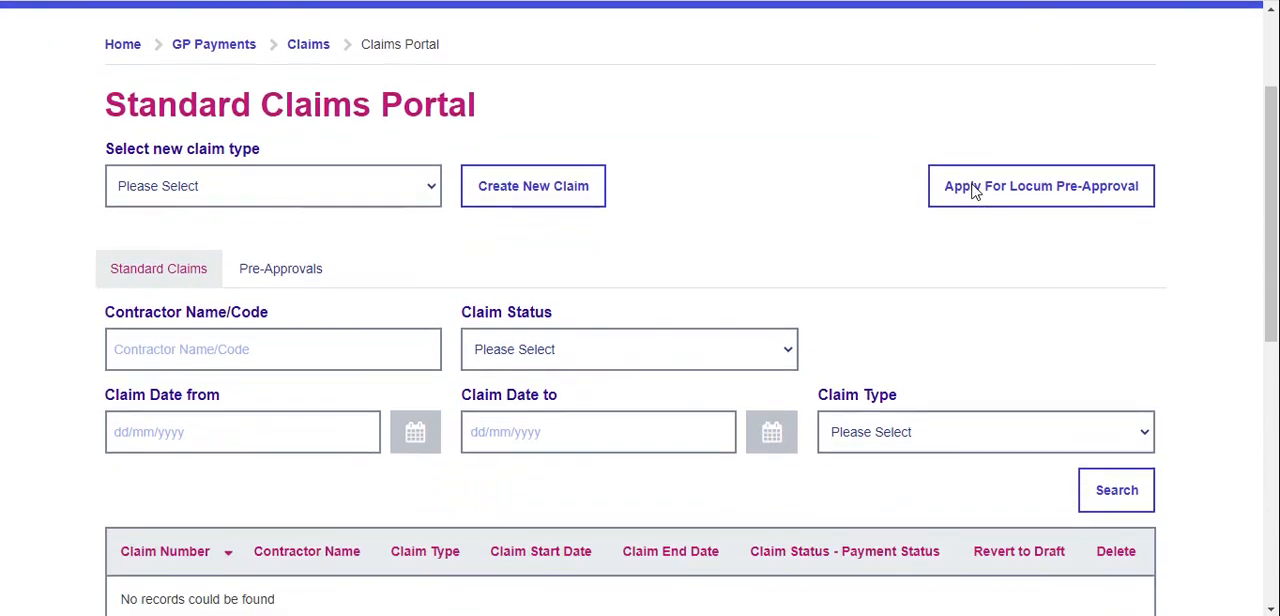
Filter the standard claims by Pending status and run the search
{"action": "scroll", "coordinate": [971, 191], "scroll_direction": "up", "scroll_amount": 1}
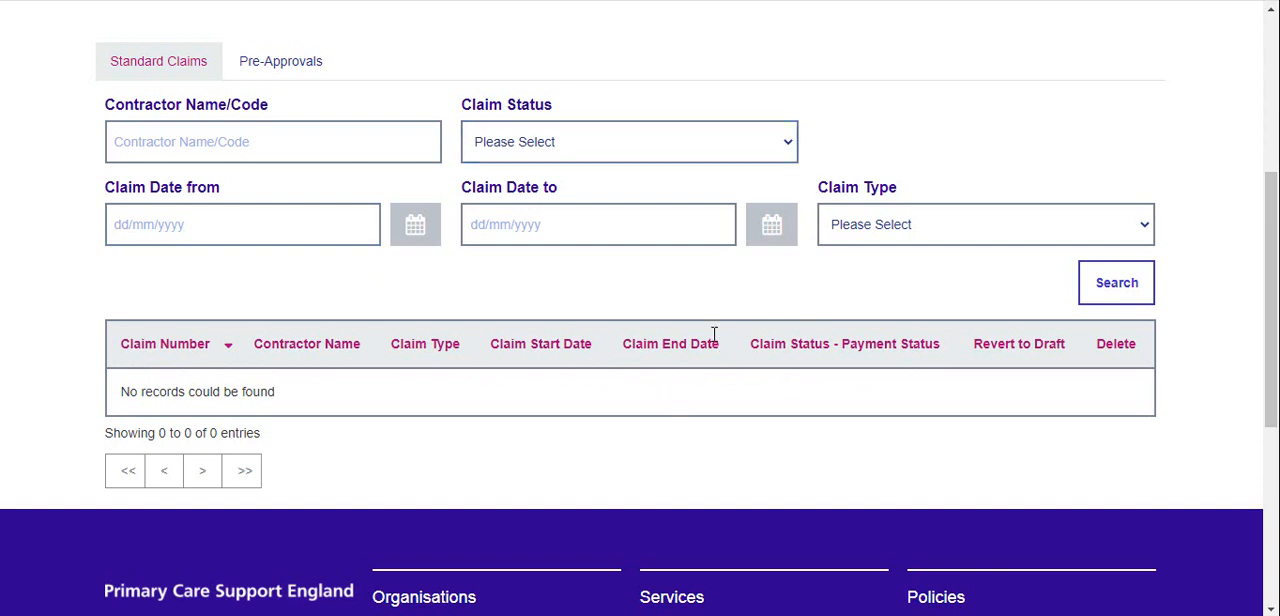
{"action": "left_click", "coordinate": [779, 160]}
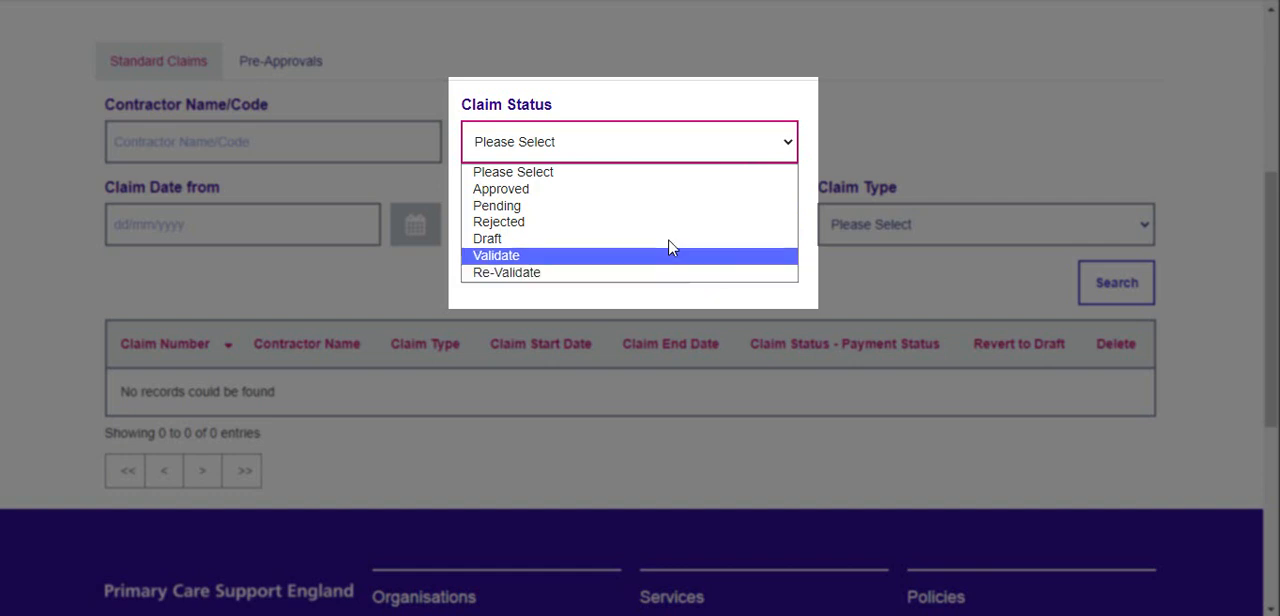
{"action": "left_click", "coordinate": [675, 206]}
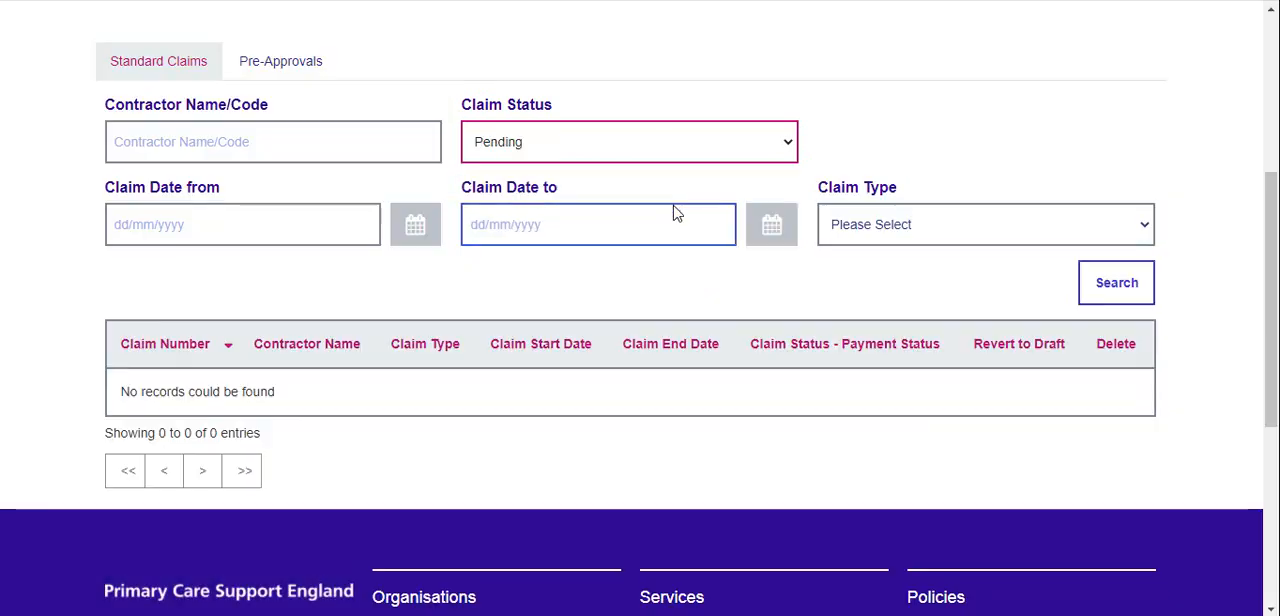
{"action": "left_click", "coordinate": [1108, 290]}
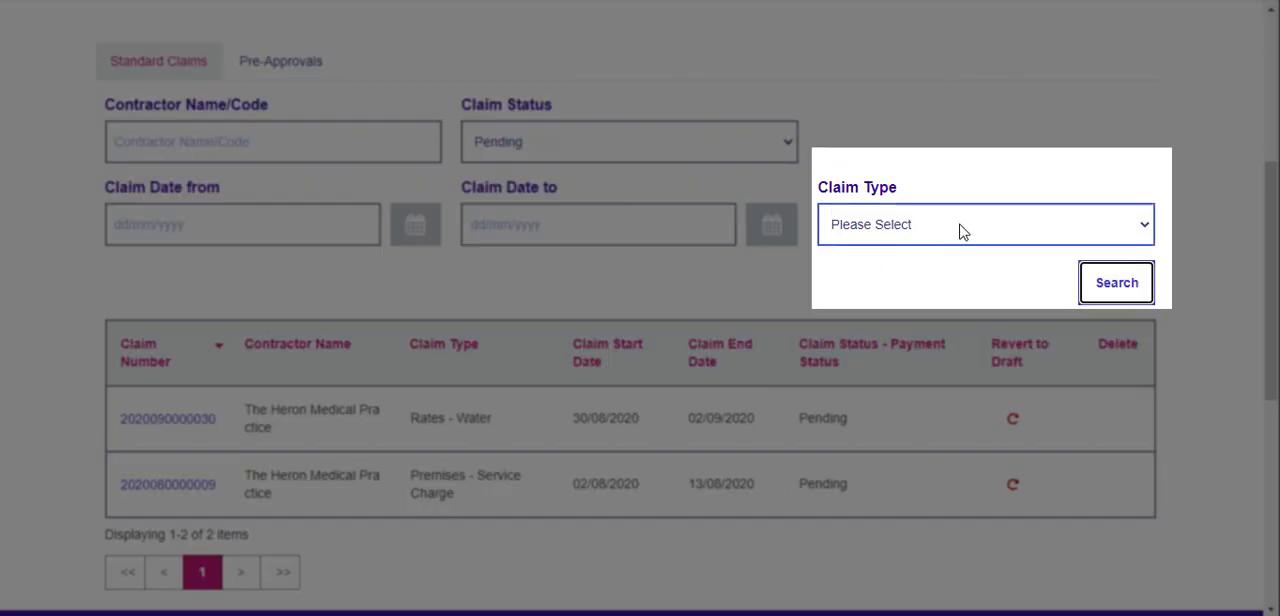
Look at the available claim type filter options and view the Pre-Approvals list of the claims portal
{"action": "left_click", "coordinate": [960, 231]}
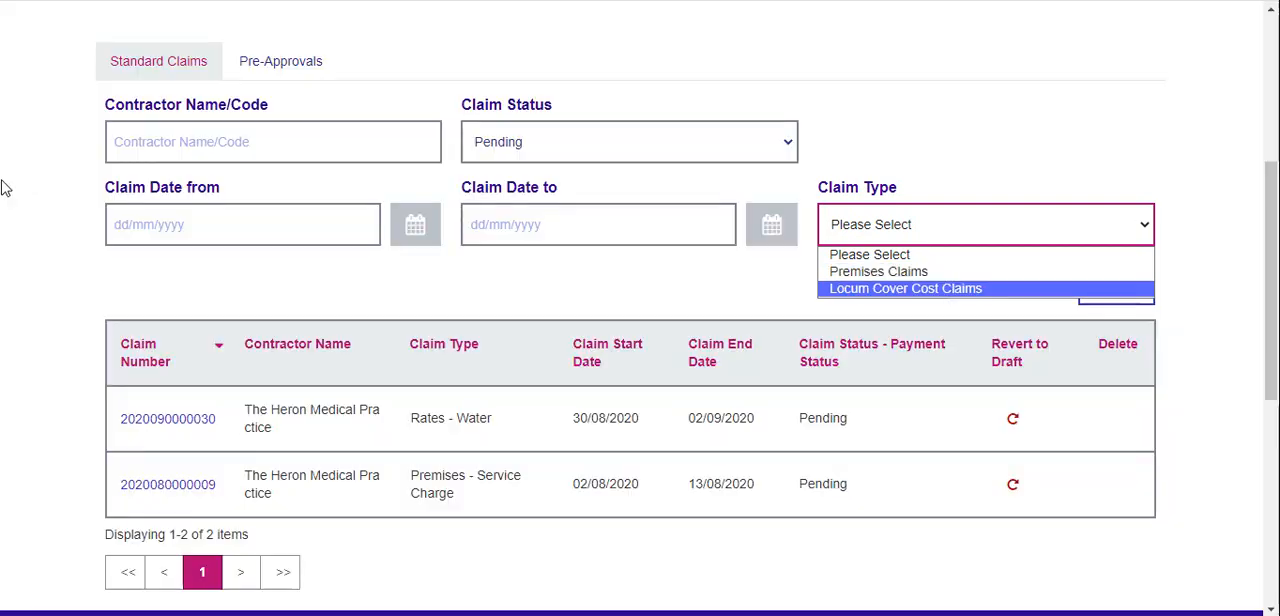
{"action": "left_click", "coordinate": [36, 157]}
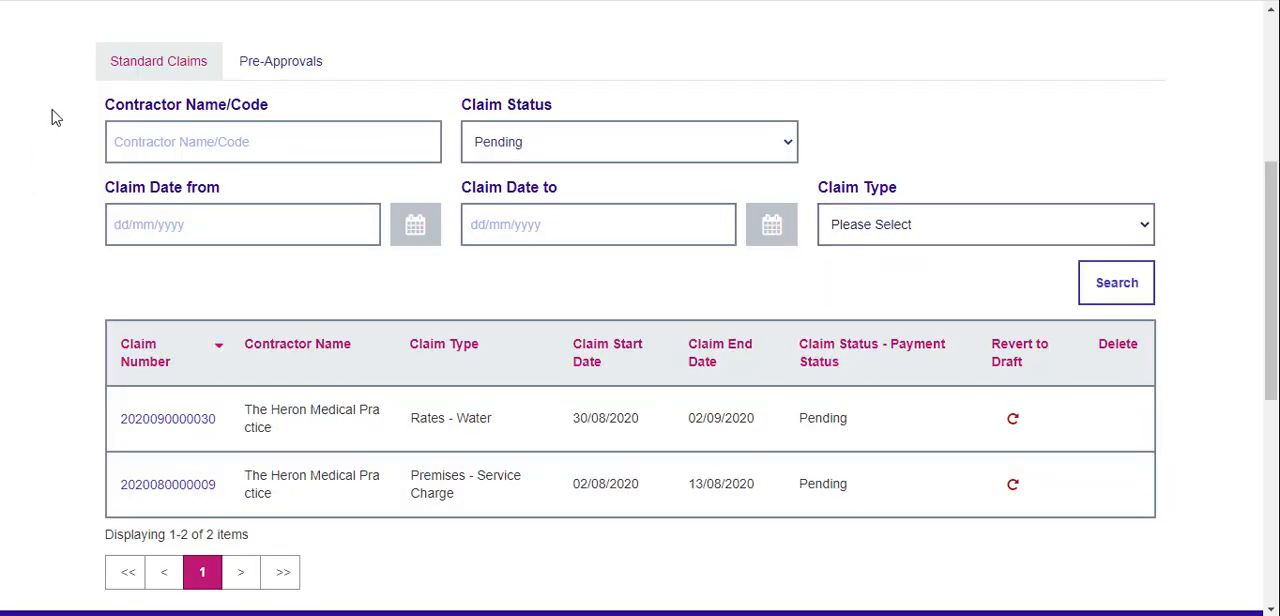
{"action": "left_click", "coordinate": [132, 78]}
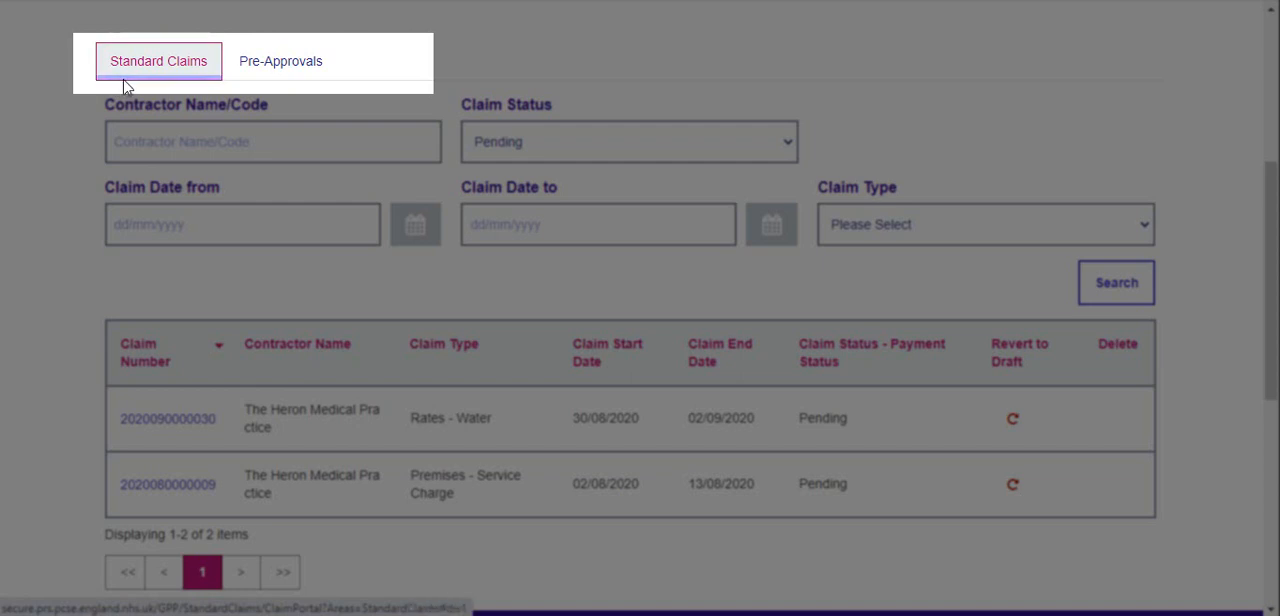
{"action": "left_click", "coordinate": [284, 68]}
{"action": "scroll", "coordinate": [289, 103], "scroll_direction": "up", "scroll_amount": 3}
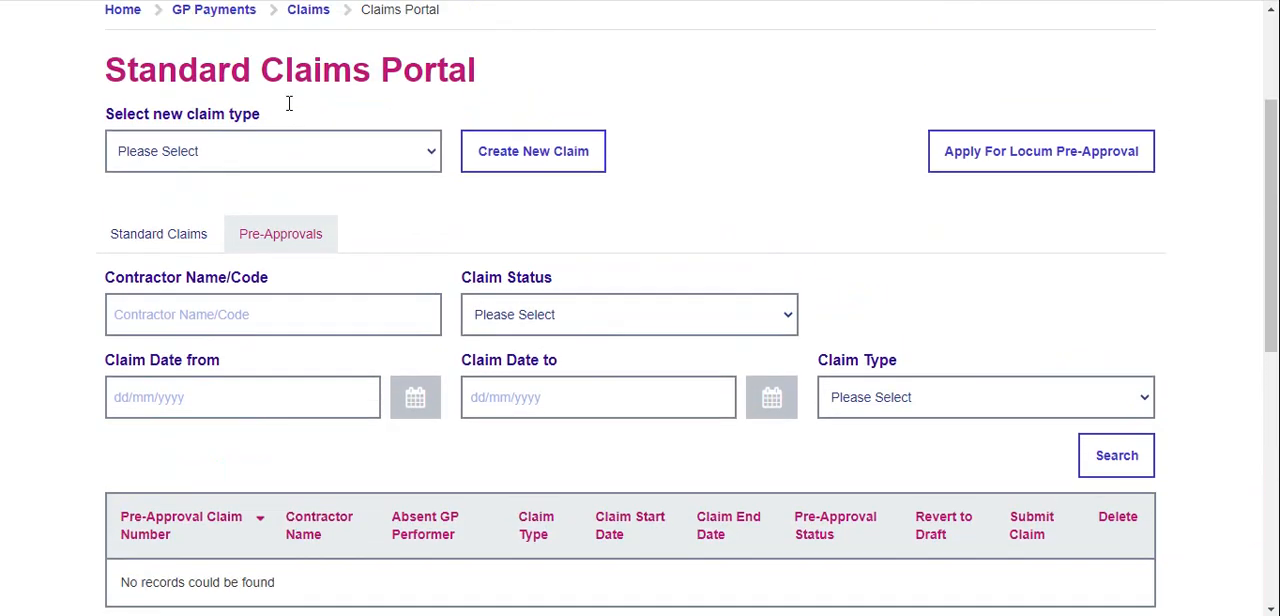
{"action": "scroll", "coordinate": [289, 103], "scroll_direction": "up", "scroll_amount": 1}
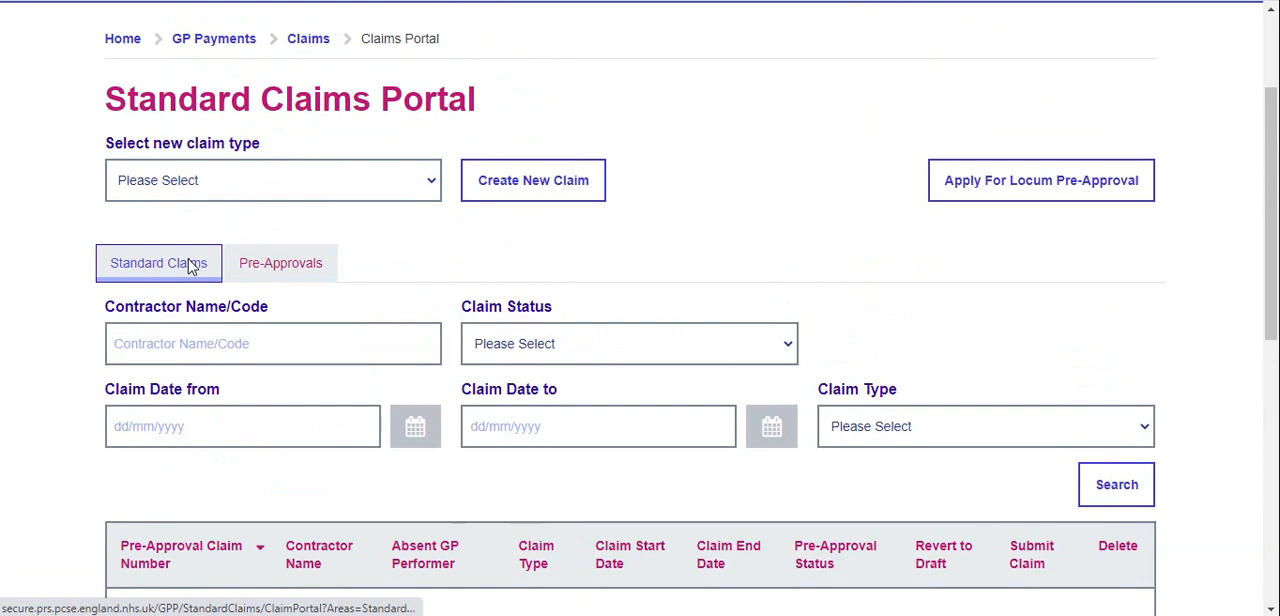
Return to the Standard Claims list and revert the pending Rates - Water claim to draft, confirming the change
{"action": "left_click", "coordinate": [190, 266]}
{"action": "scroll", "coordinate": [654, 234], "scroll_direction": "down", "scroll_amount": 3}
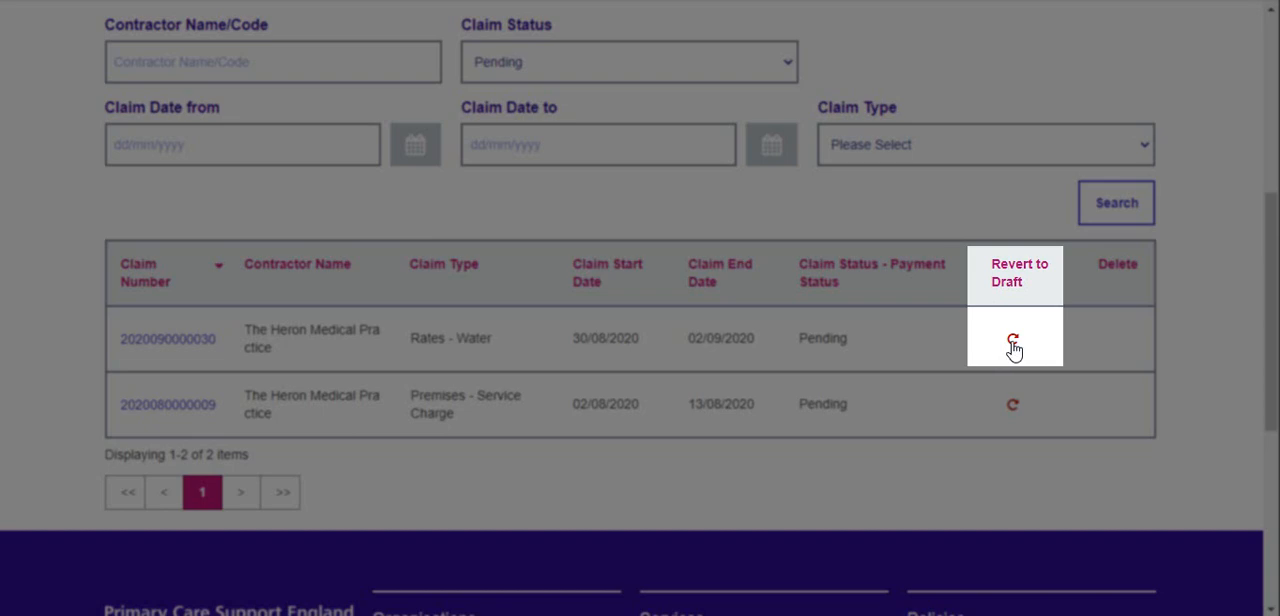
{"action": "left_click", "coordinate": [1013, 345]}
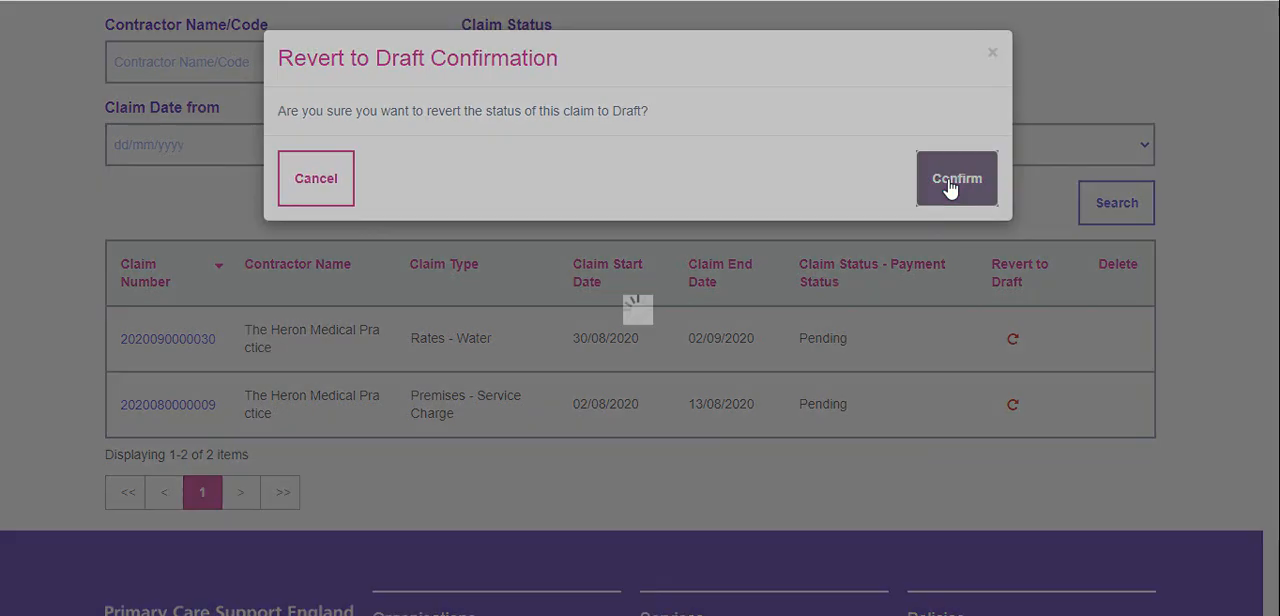
{"action": "left_click", "coordinate": [950, 188]}
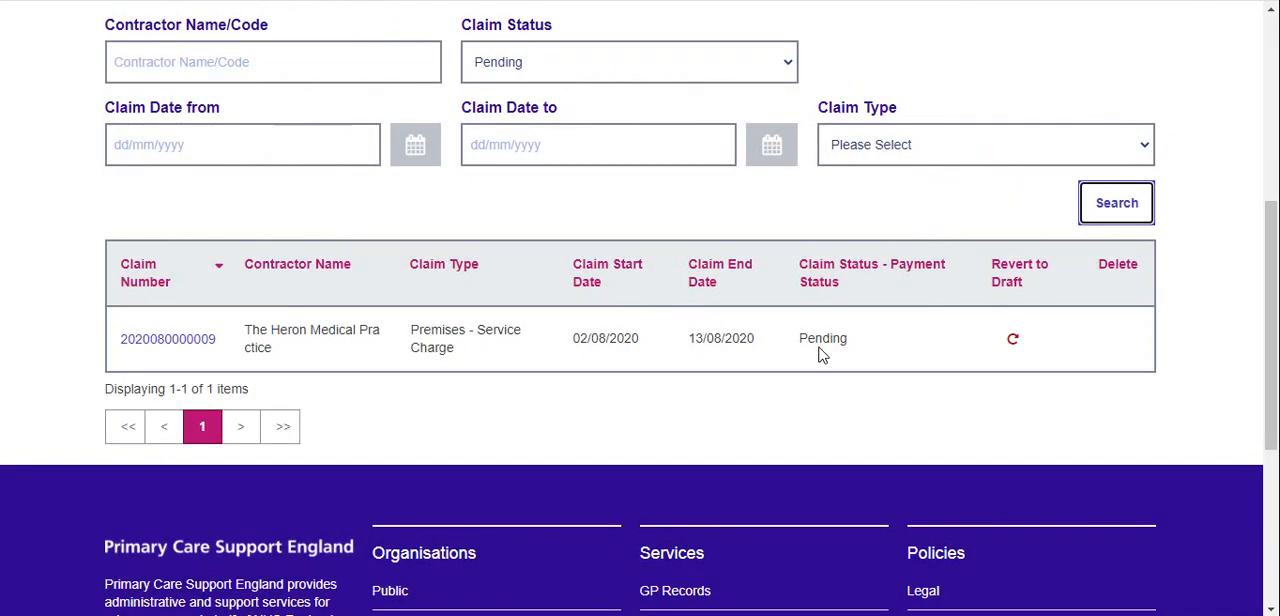
Set the claim status filter to Draft and search the standard claims
{"action": "left_click", "coordinate": [768, 64]}
{"action": "left_click", "coordinate": [623, 160]}
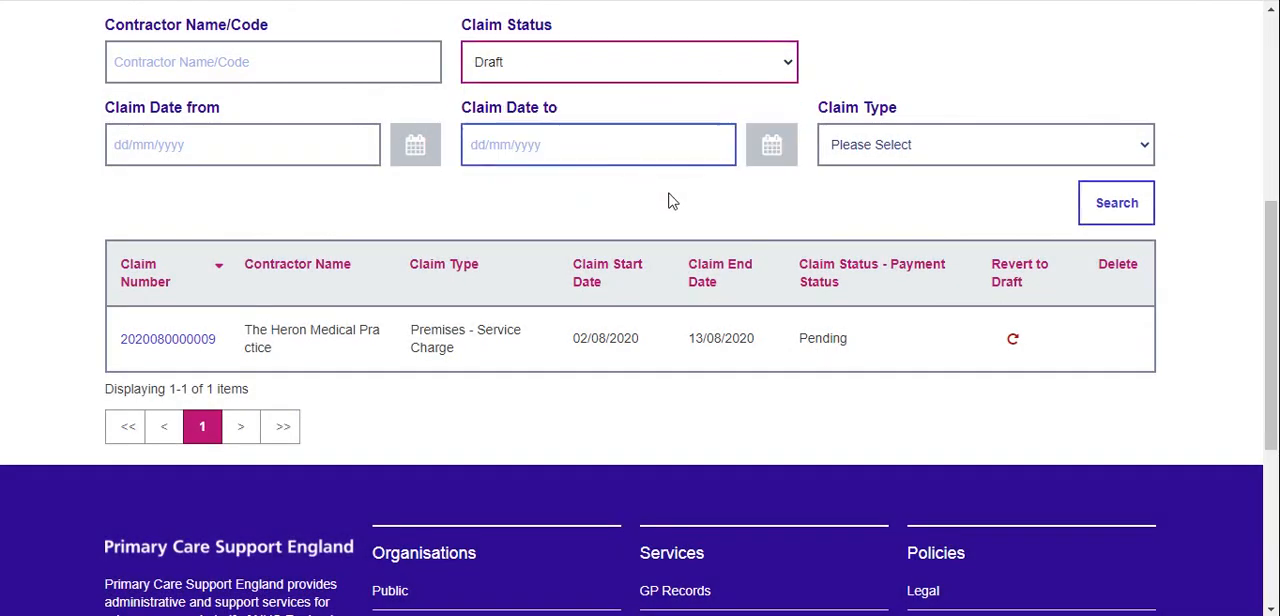
{"action": "left_click", "coordinate": [1093, 208]}
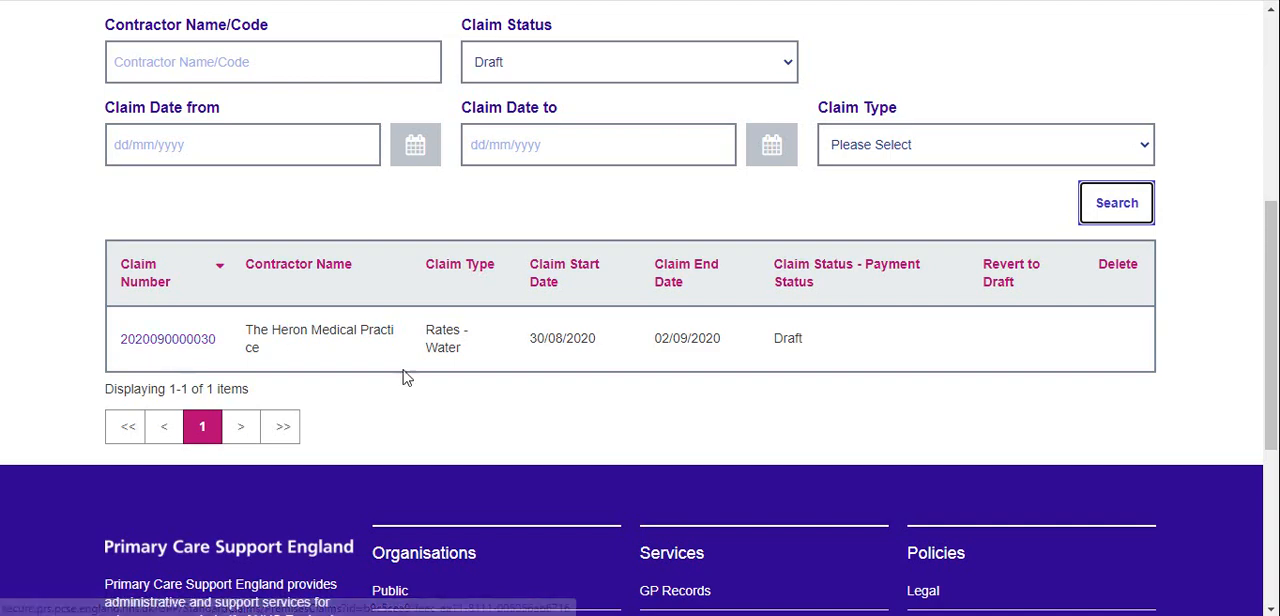
Open the draft Rates - Water claim, tick the declaration, then resubmit the claim and confirm the submission
{"action": "left_click", "coordinate": [202, 343]}
{"action": "scroll", "coordinate": [629, 334], "scroll_direction": "down", "scroll_amount": 8}
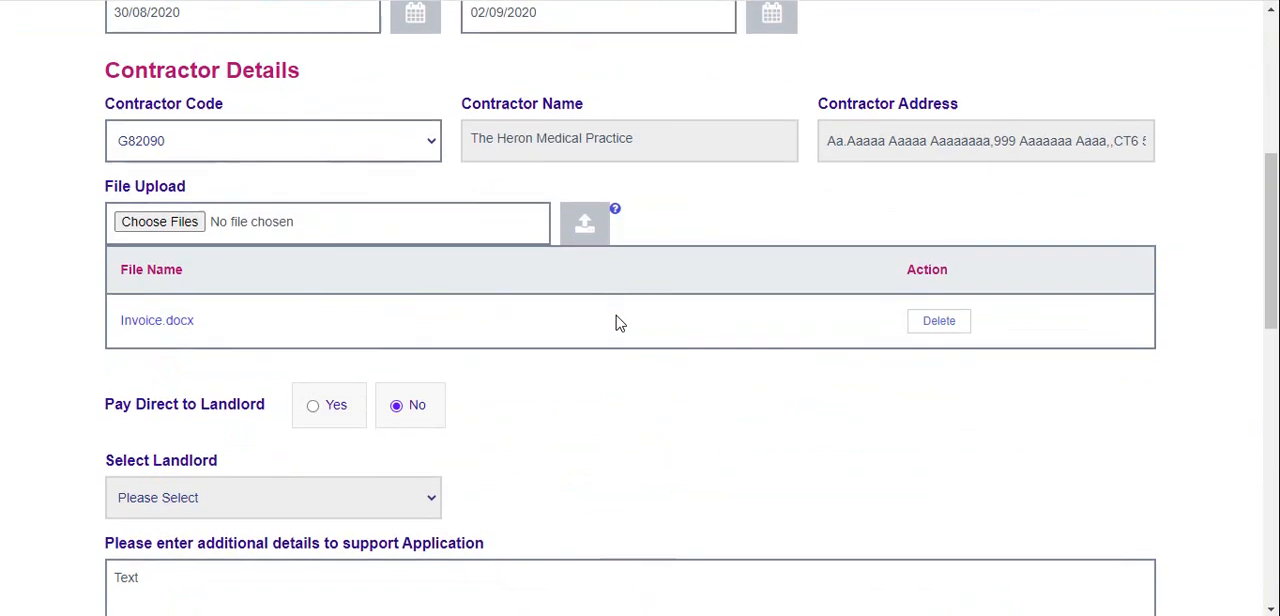
{"action": "scroll", "coordinate": [614, 315], "scroll_direction": "down", "scroll_amount": 4}
{"action": "left_click", "coordinate": [512, 289]}
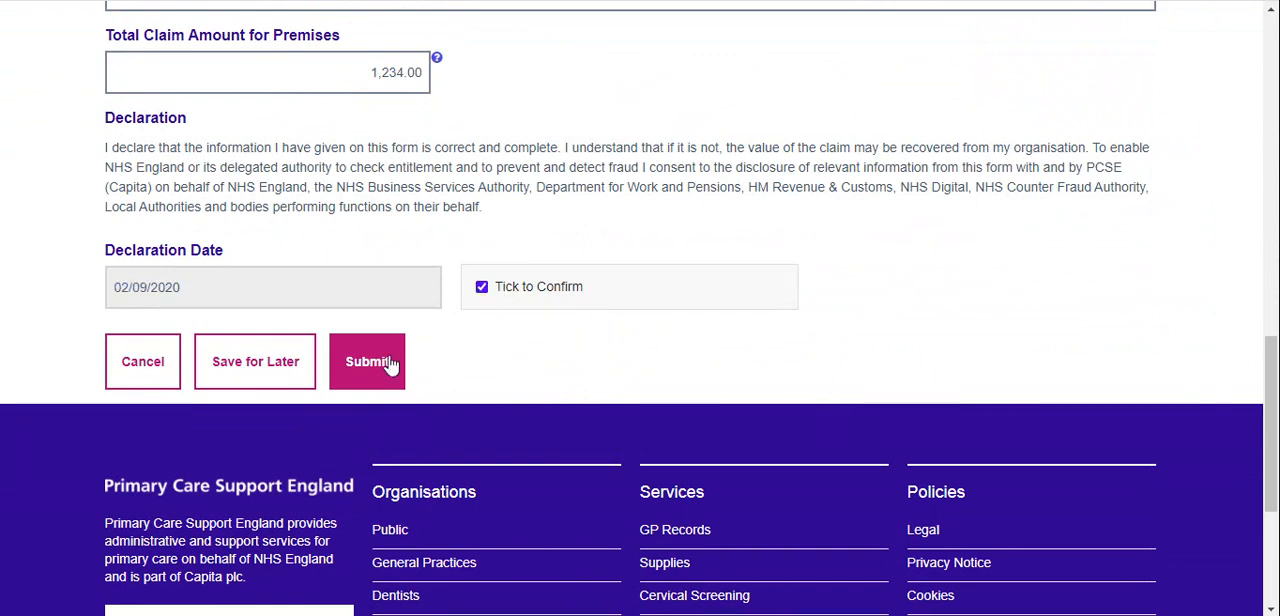
{"action": "left_click", "coordinate": [383, 366]}
{"action": "left_click", "coordinate": [975, 175]}
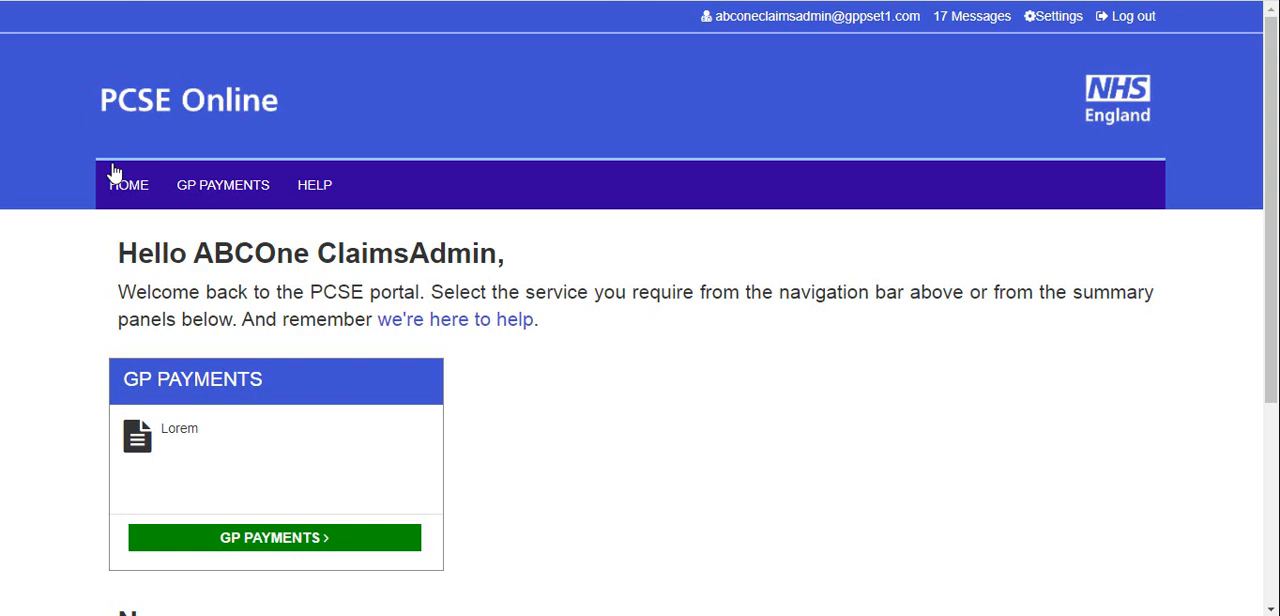
Open the account messages, view the claim linked in the newest Premises Claims notification and review its form from start to end
{"action": "left_click", "coordinate": [968, 28]}
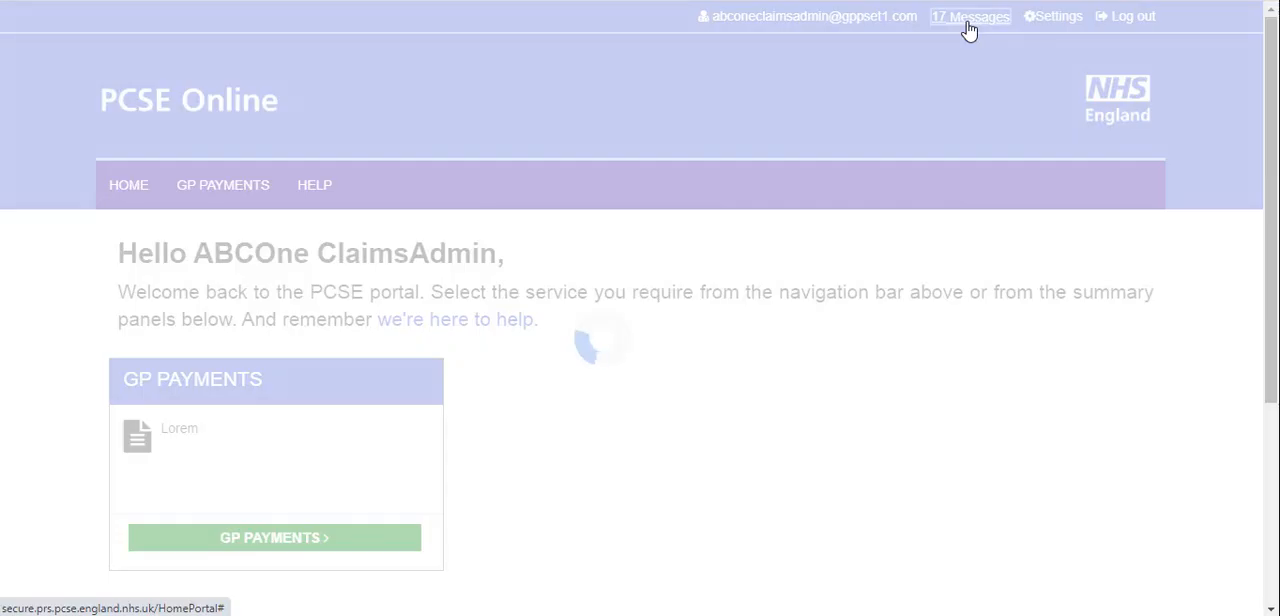
{"action": "scroll", "coordinate": [941, 60], "scroll_direction": "down", "scroll_amount": 3}
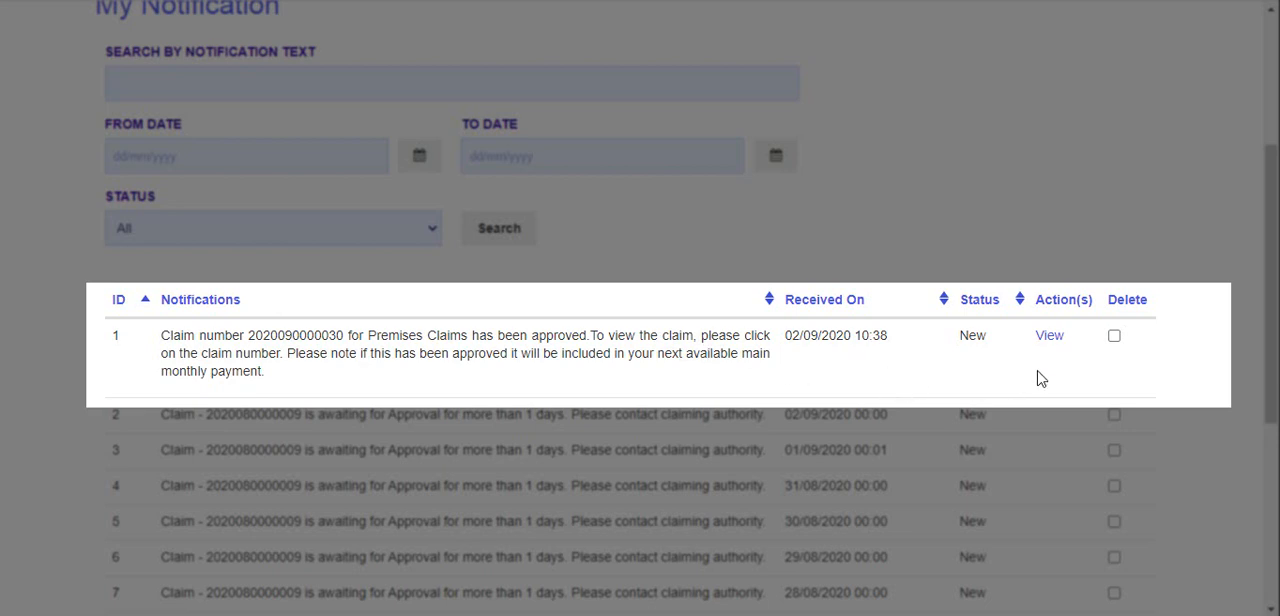
{"action": "left_click", "coordinate": [1050, 337]}
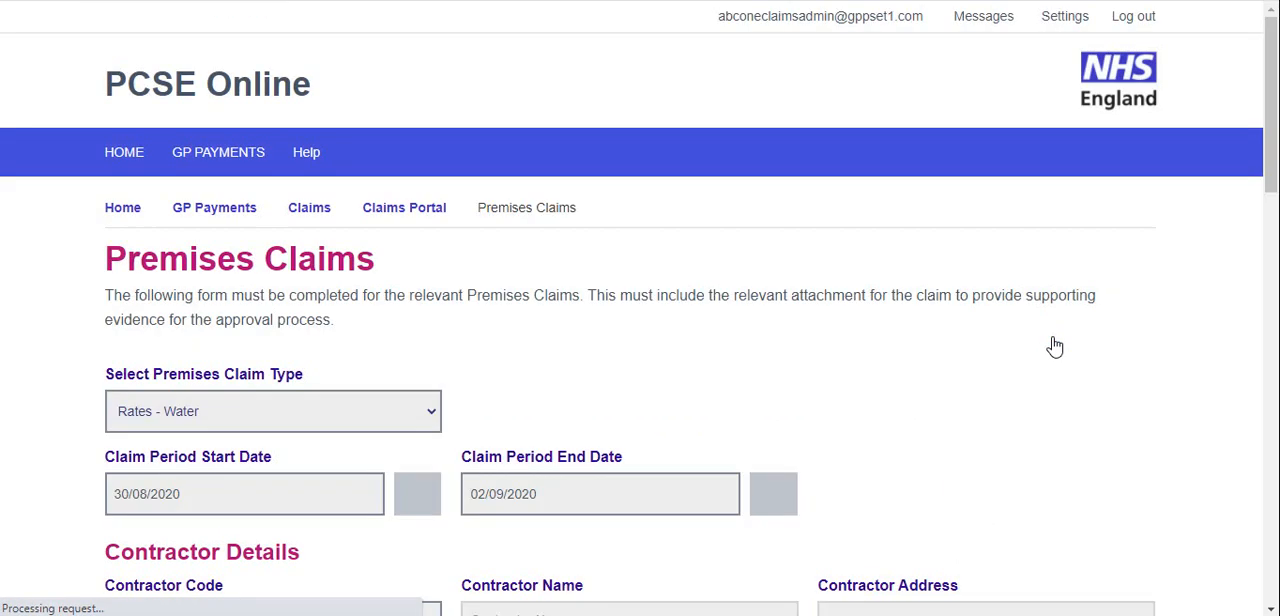
{"action": "scroll", "coordinate": [788, 288], "scroll_direction": "down", "scroll_amount": 10}
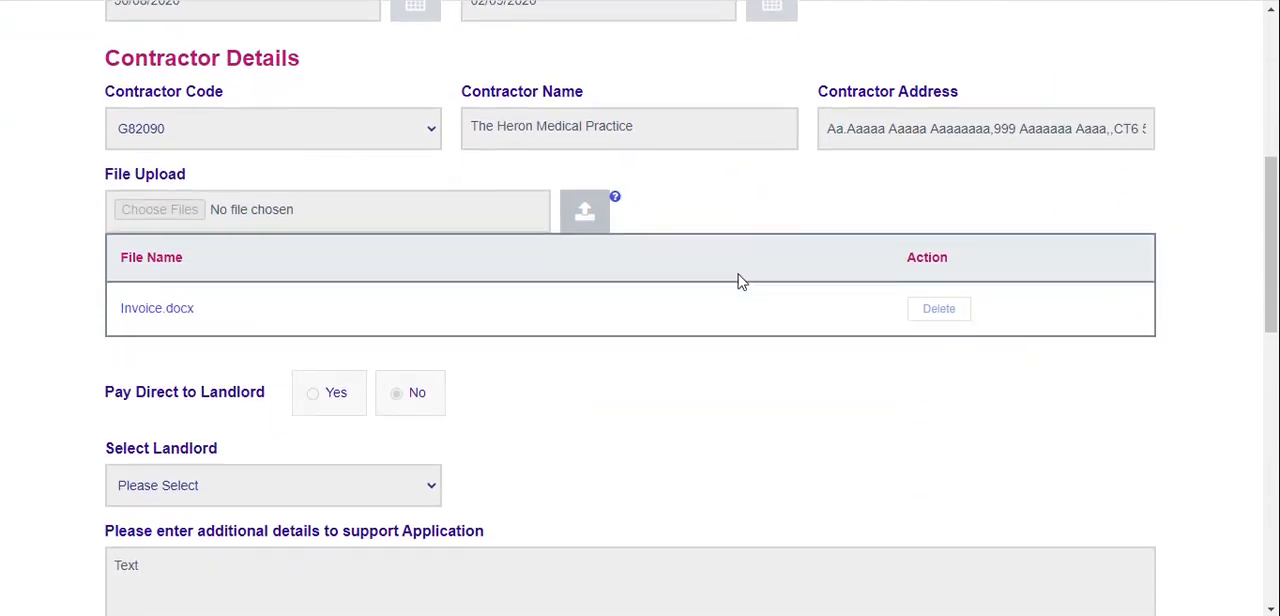
{"action": "scroll", "coordinate": [740, 283], "scroll_direction": "down", "scroll_amount": 1}
{"action": "scroll", "coordinate": [337, 200], "scroll_direction": "up", "scroll_amount": 6}
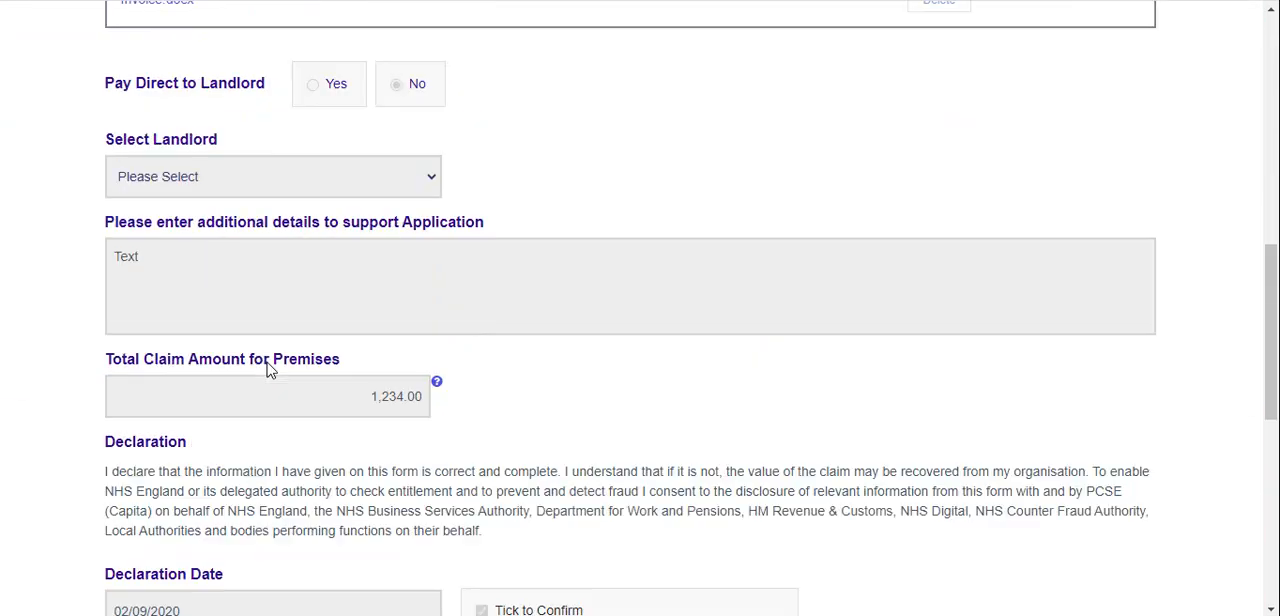
{"action": "scroll", "coordinate": [414, 251], "scroll_direction": "up", "scroll_amount": 5}
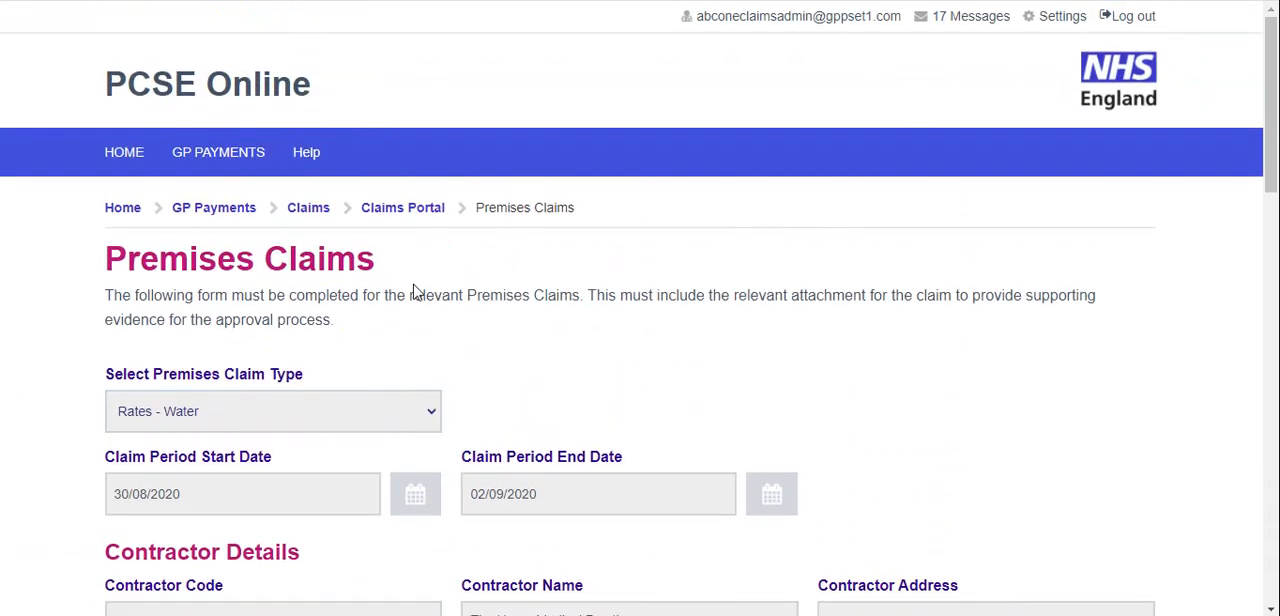
Return to the Claims Portal and search the standard claims with Approved status
{"action": "left_click", "coordinate": [405, 218]}
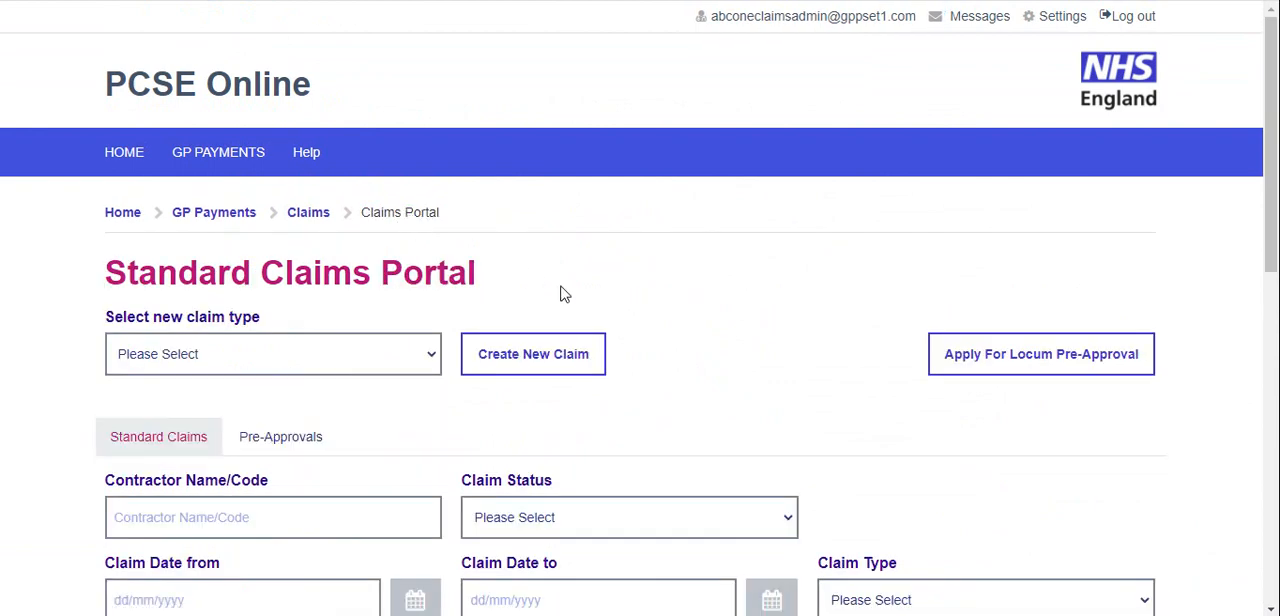
{"action": "scroll", "coordinate": [565, 290], "scroll_direction": "down", "scroll_amount": 4}
{"action": "left_click", "coordinate": [683, 149]}
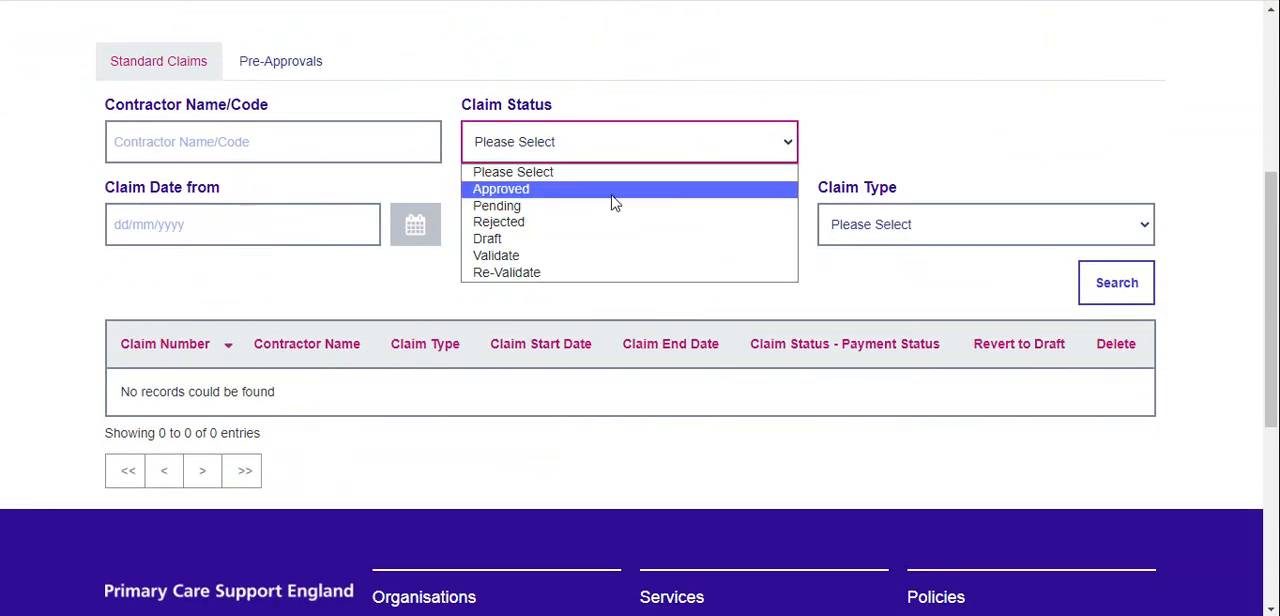
{"action": "left_click", "coordinate": [612, 203]}
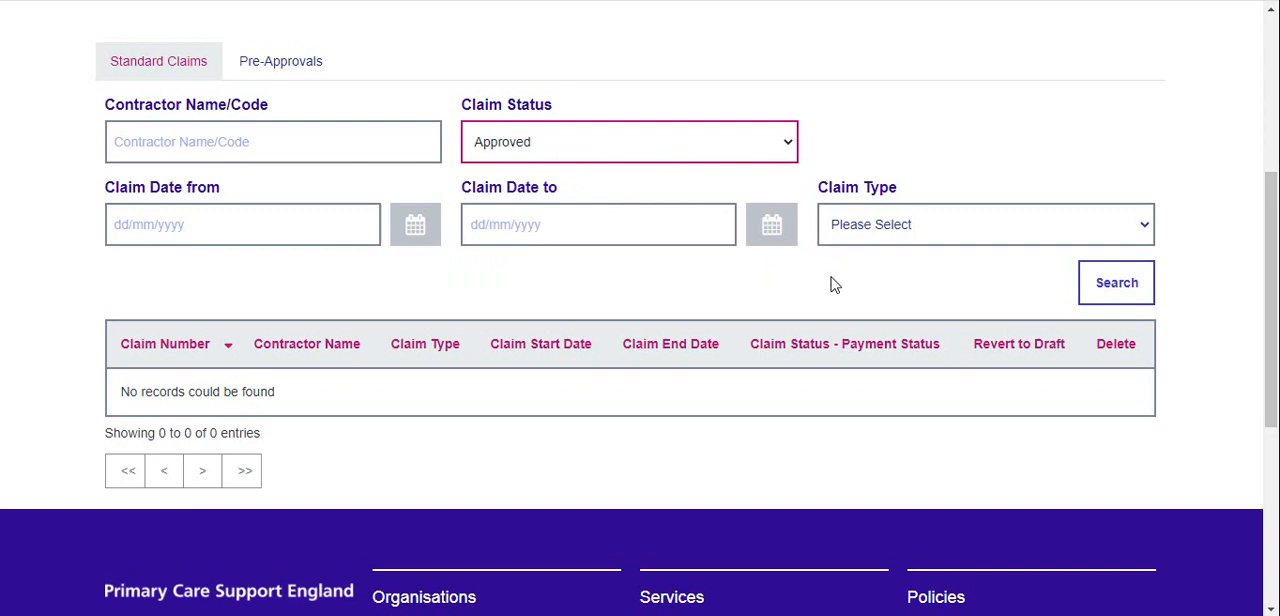
{"action": "left_click", "coordinate": [1106, 280]}
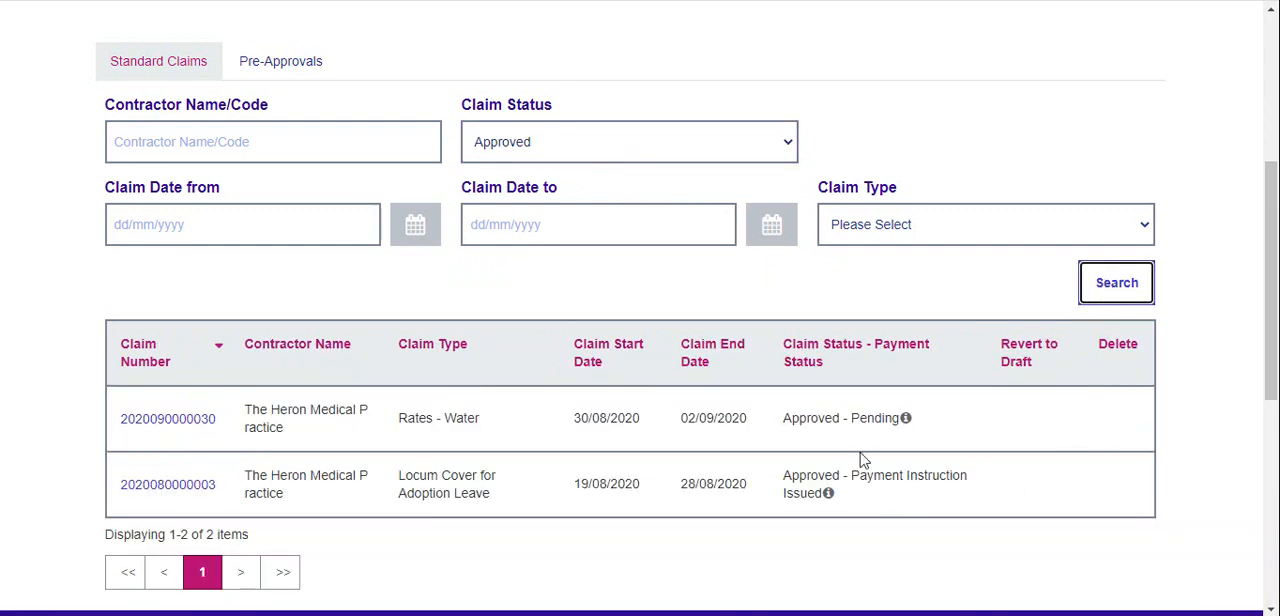